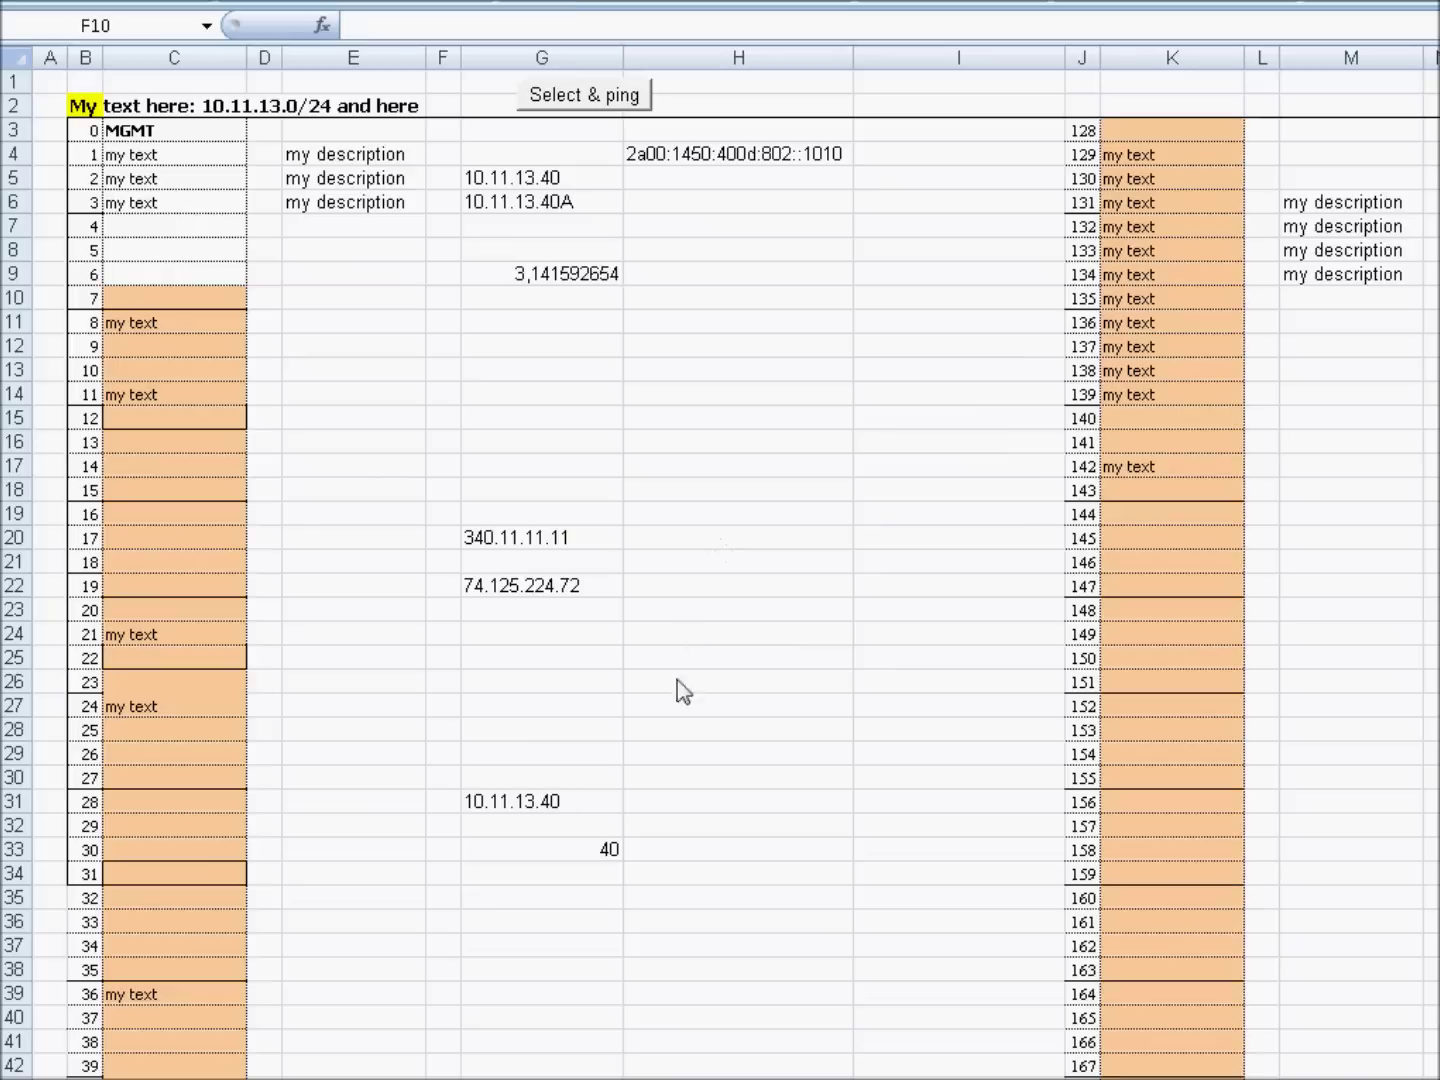
# Step: Ping 10.11.13.40 in G31 and host 40 in G33 so both cells turn green
pyautogui.click(509, 801)
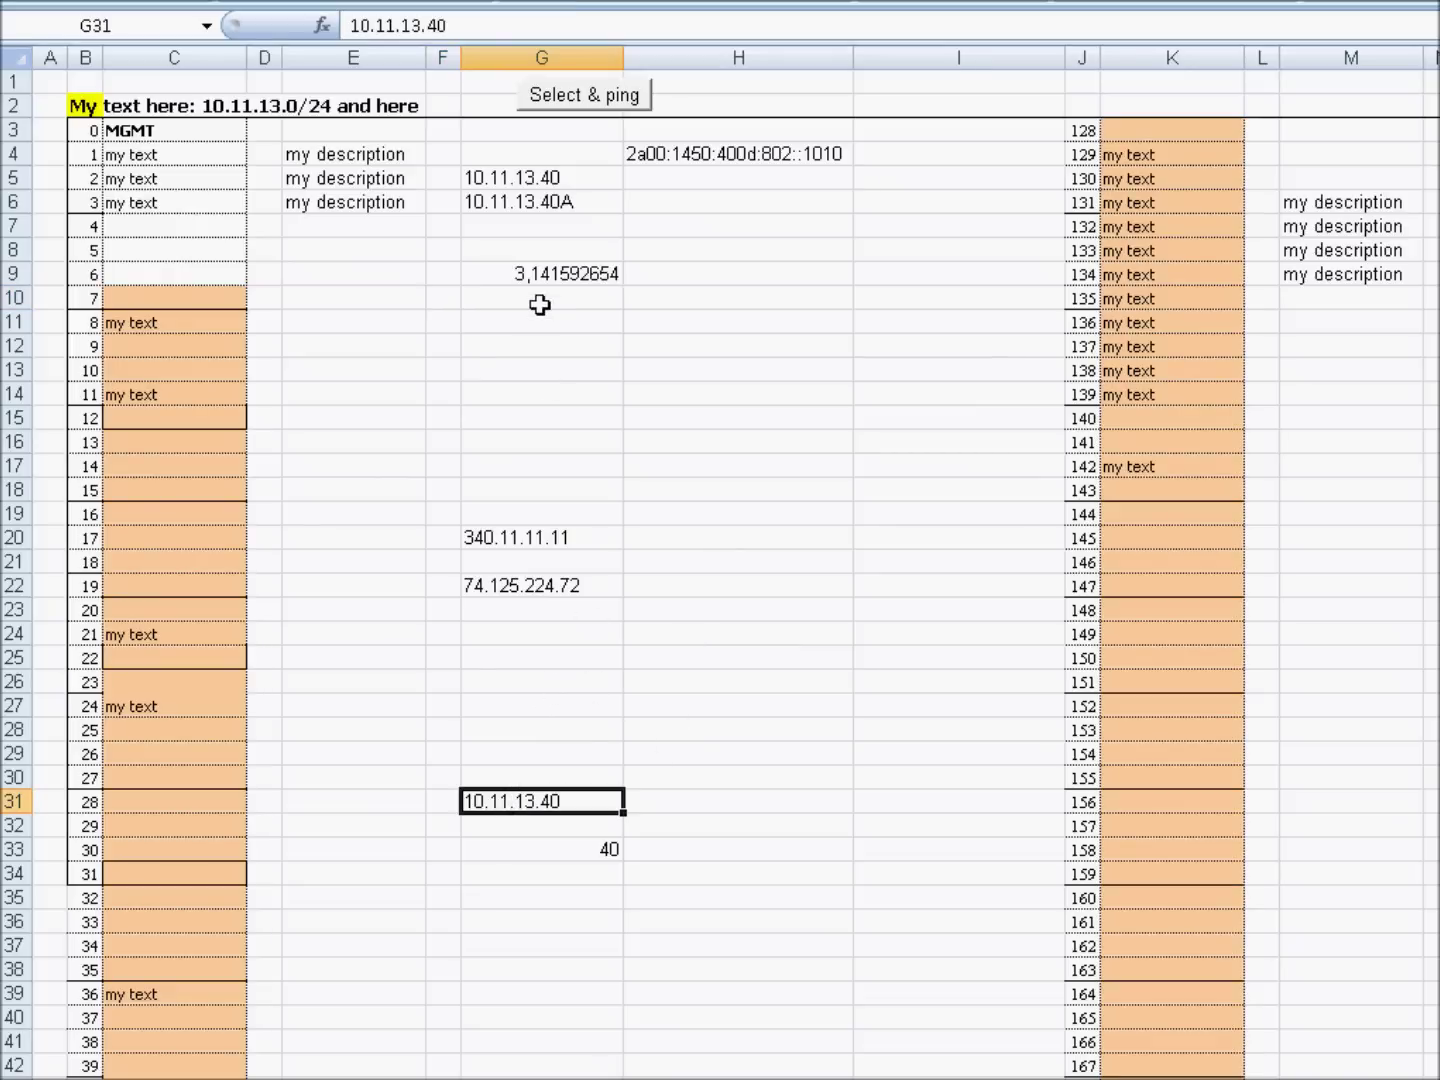
pyautogui.click(566, 102)
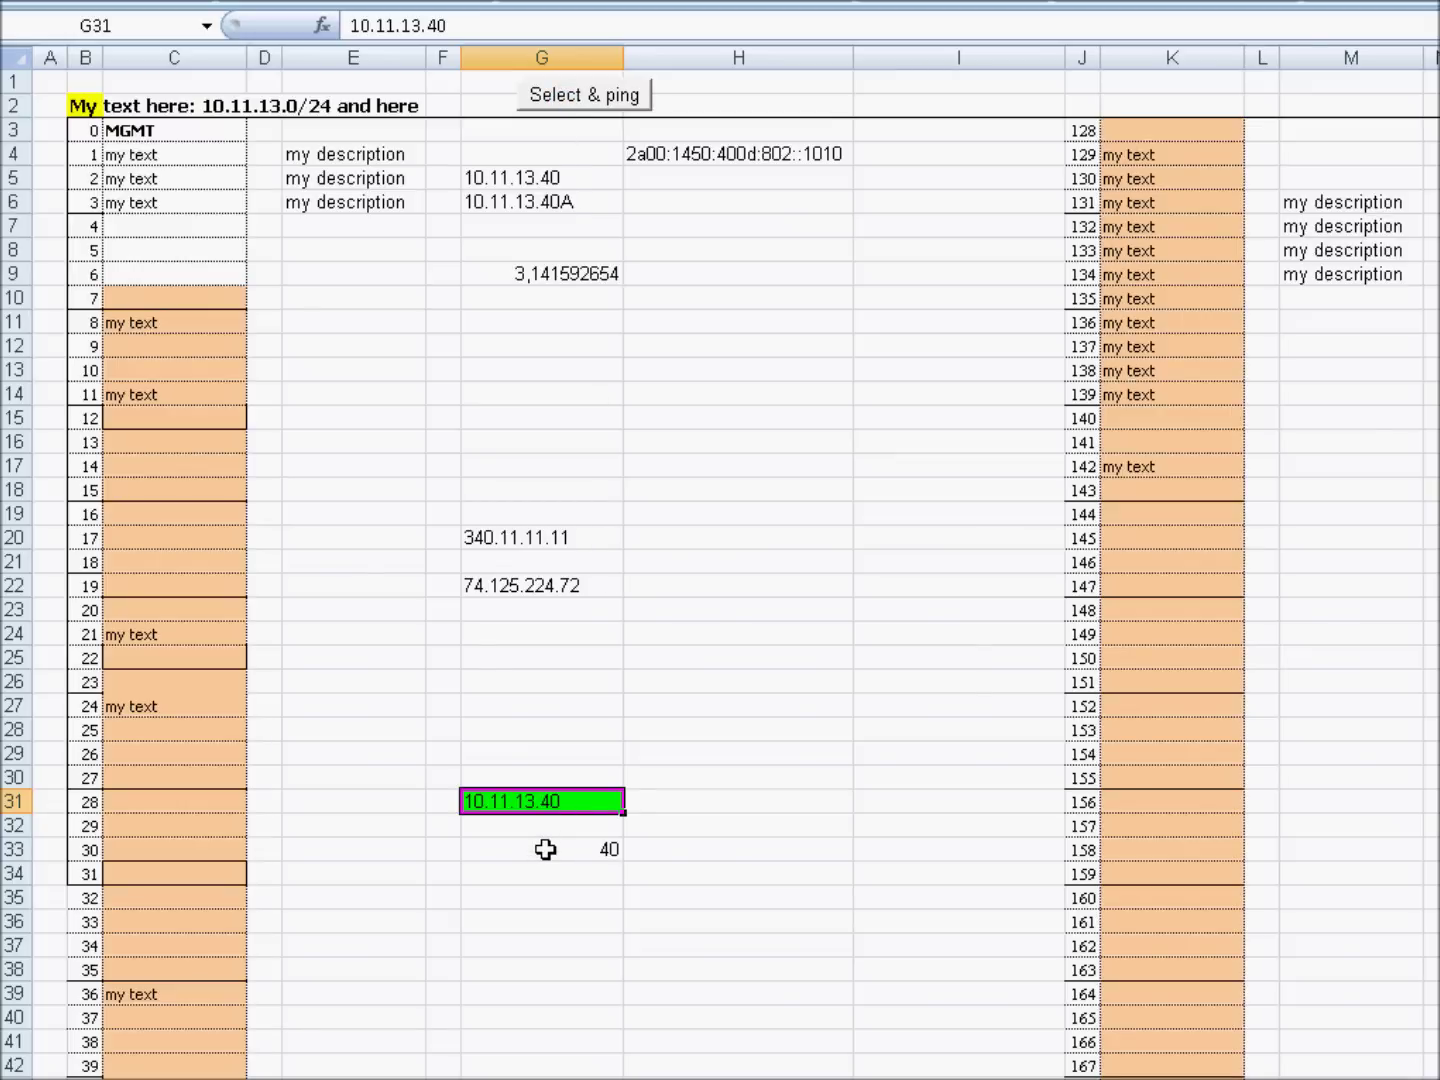
pyautogui.click(545, 849)
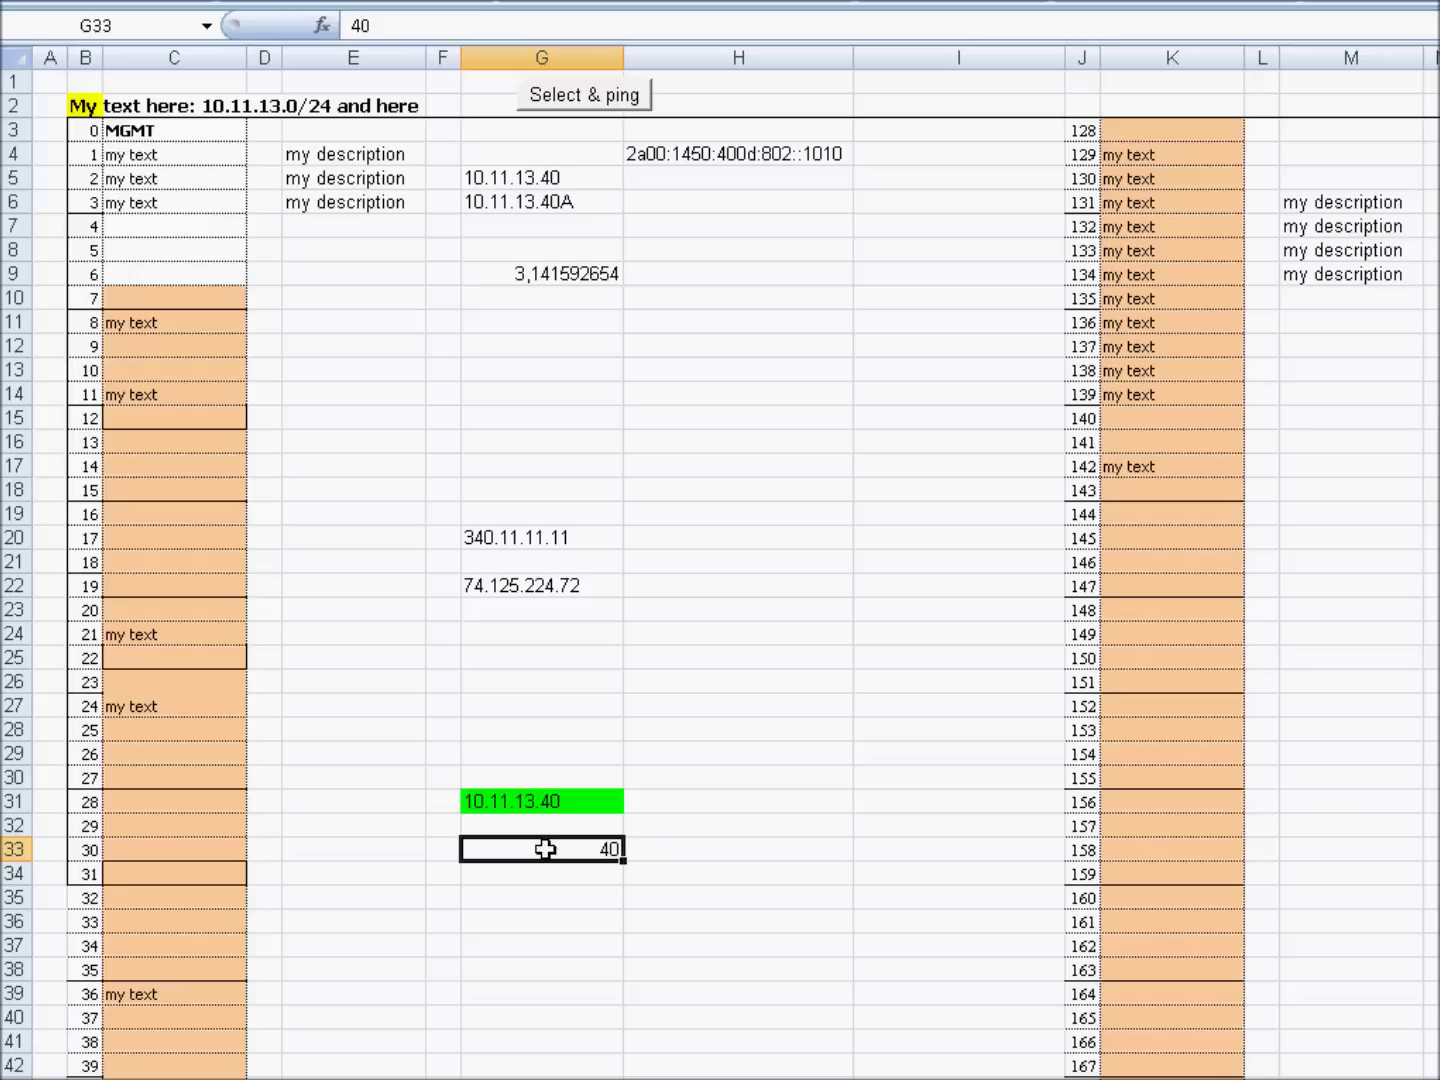
pyautogui.click(564, 110)
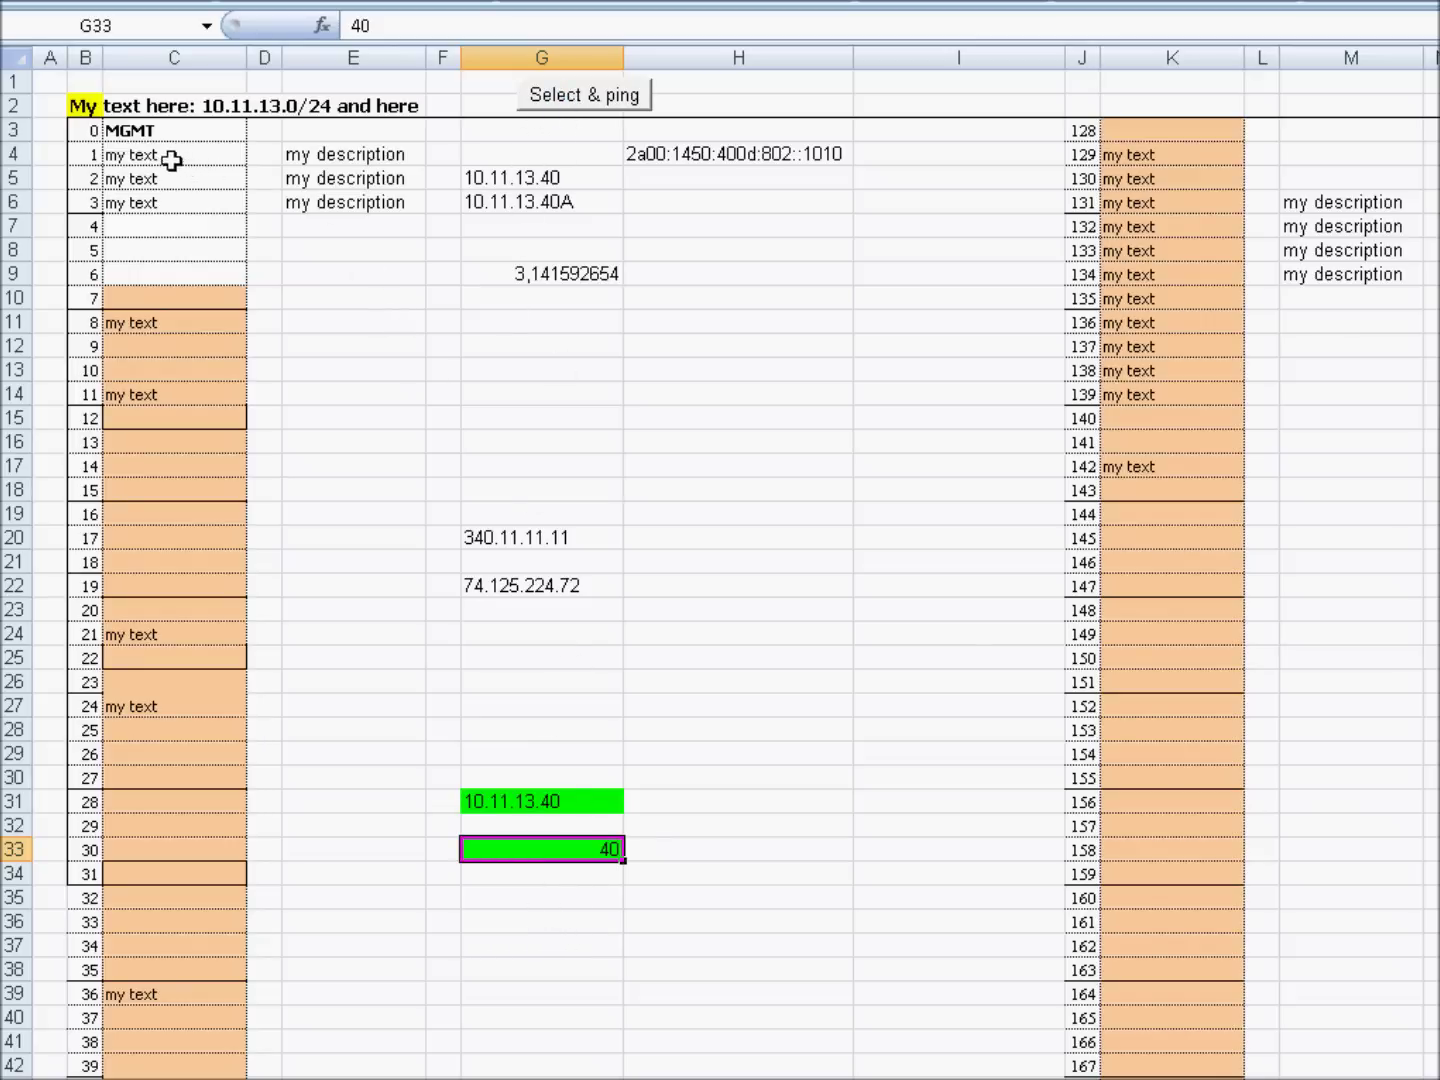
# Step: Fill G31 down to G37 for addresses 10.11.13.40–10.11.13.46 and ping all seven
pyautogui.click(85, 106)
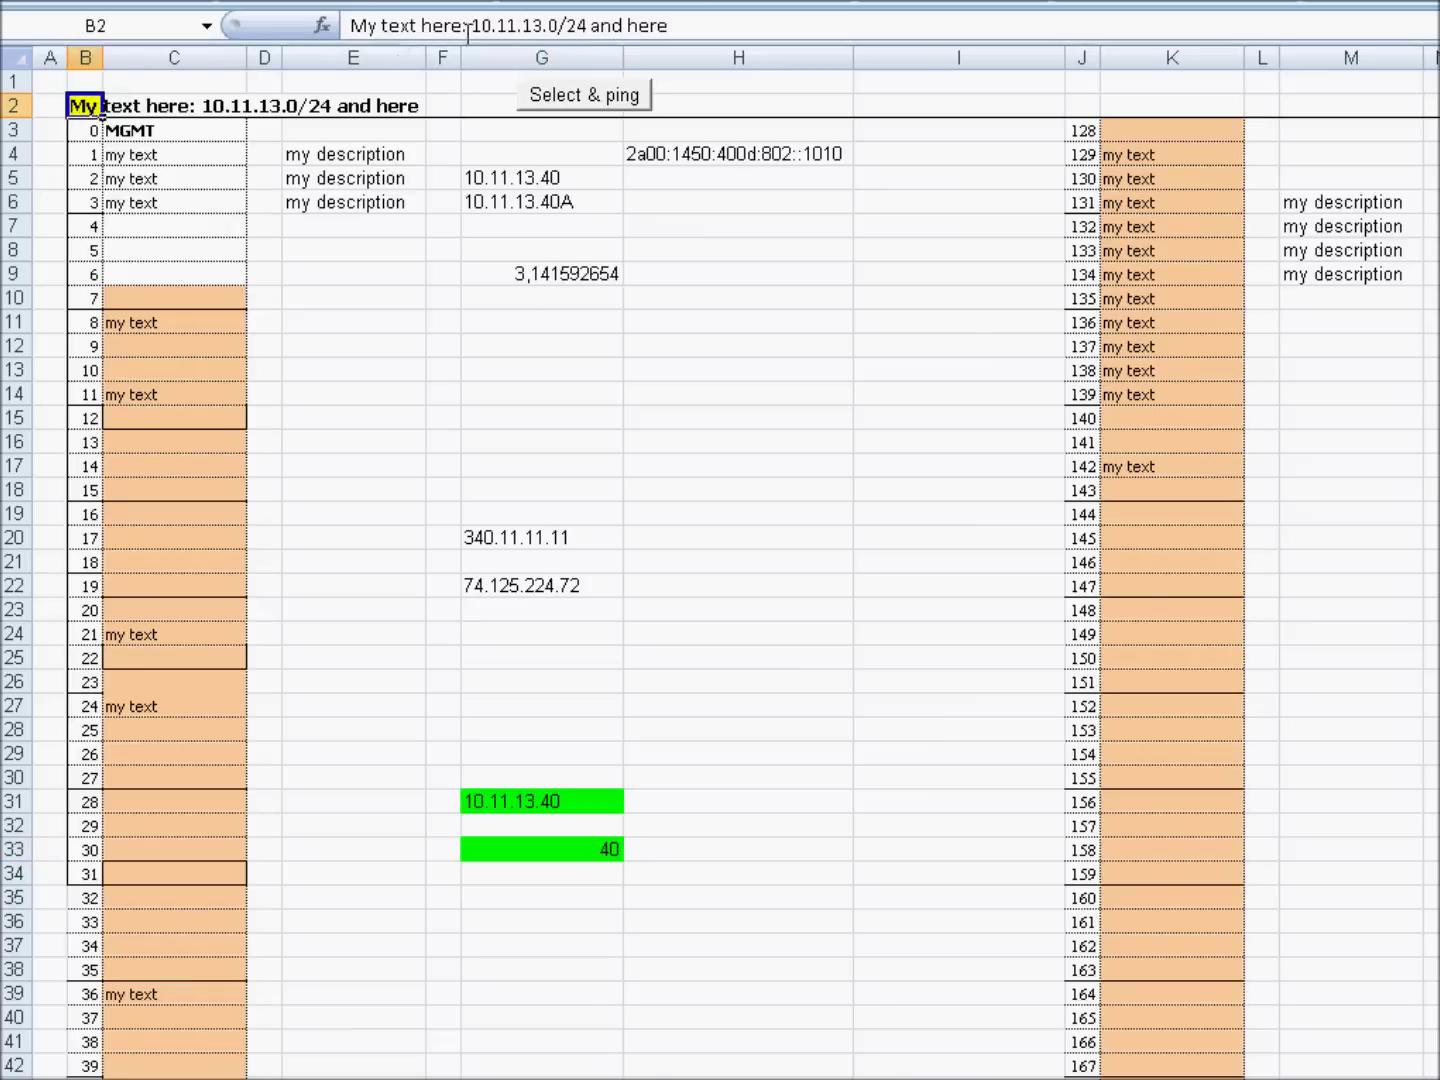
pyautogui.moveTo(468, 28); pyautogui.dragTo(552, 28)
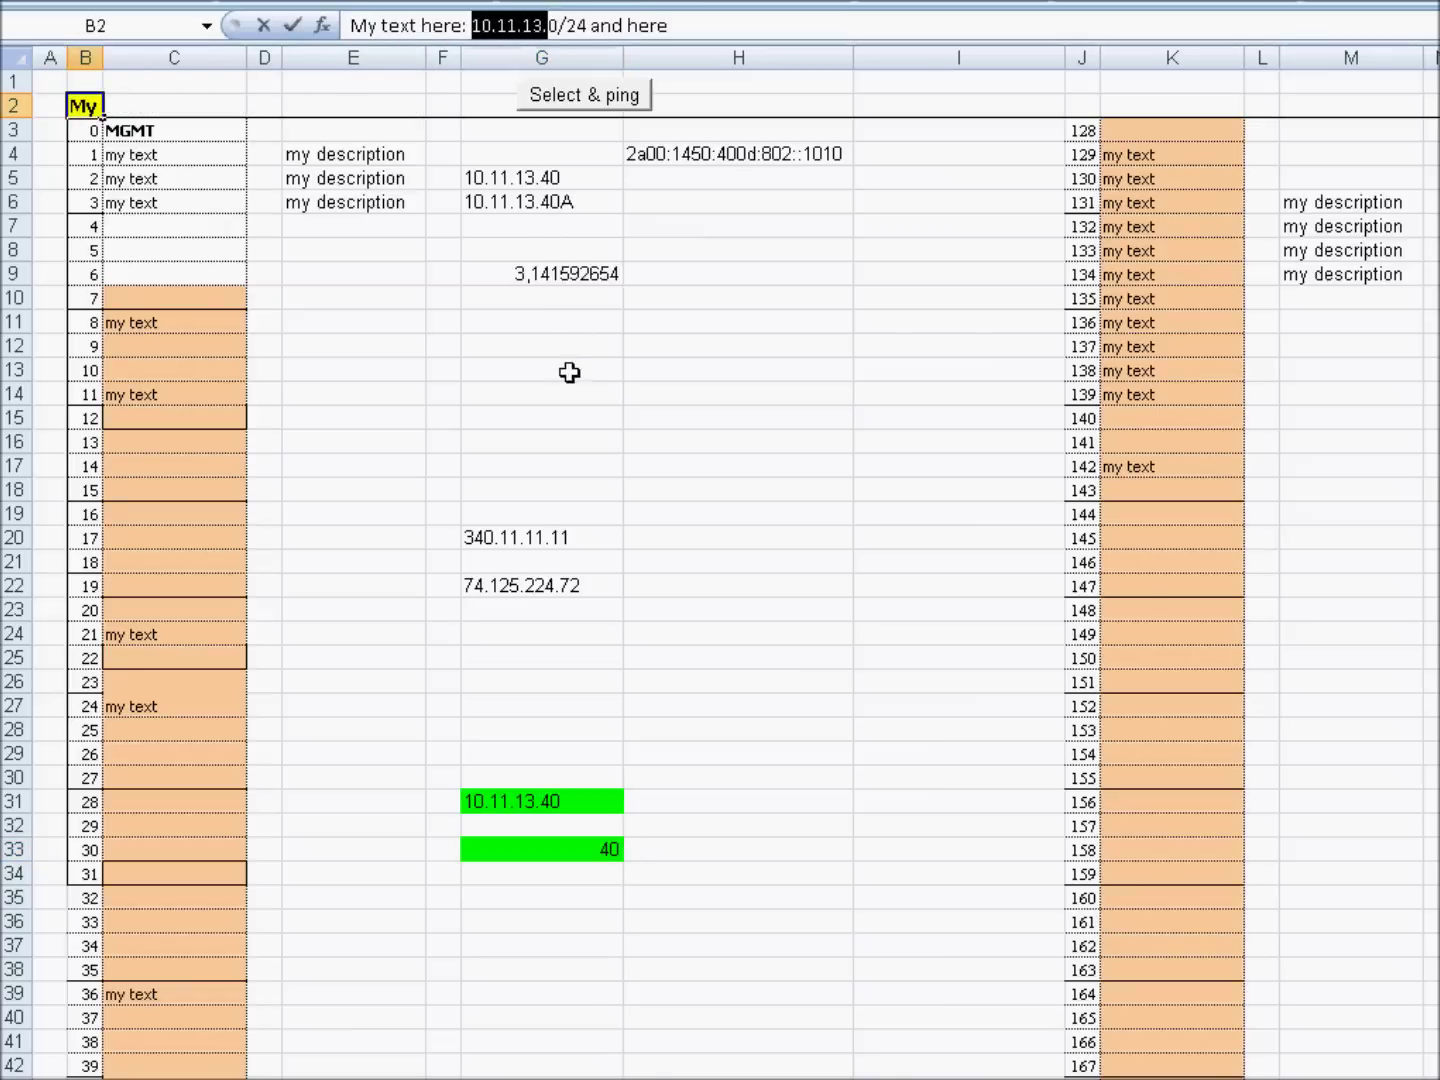
pyautogui.click(566, 811)
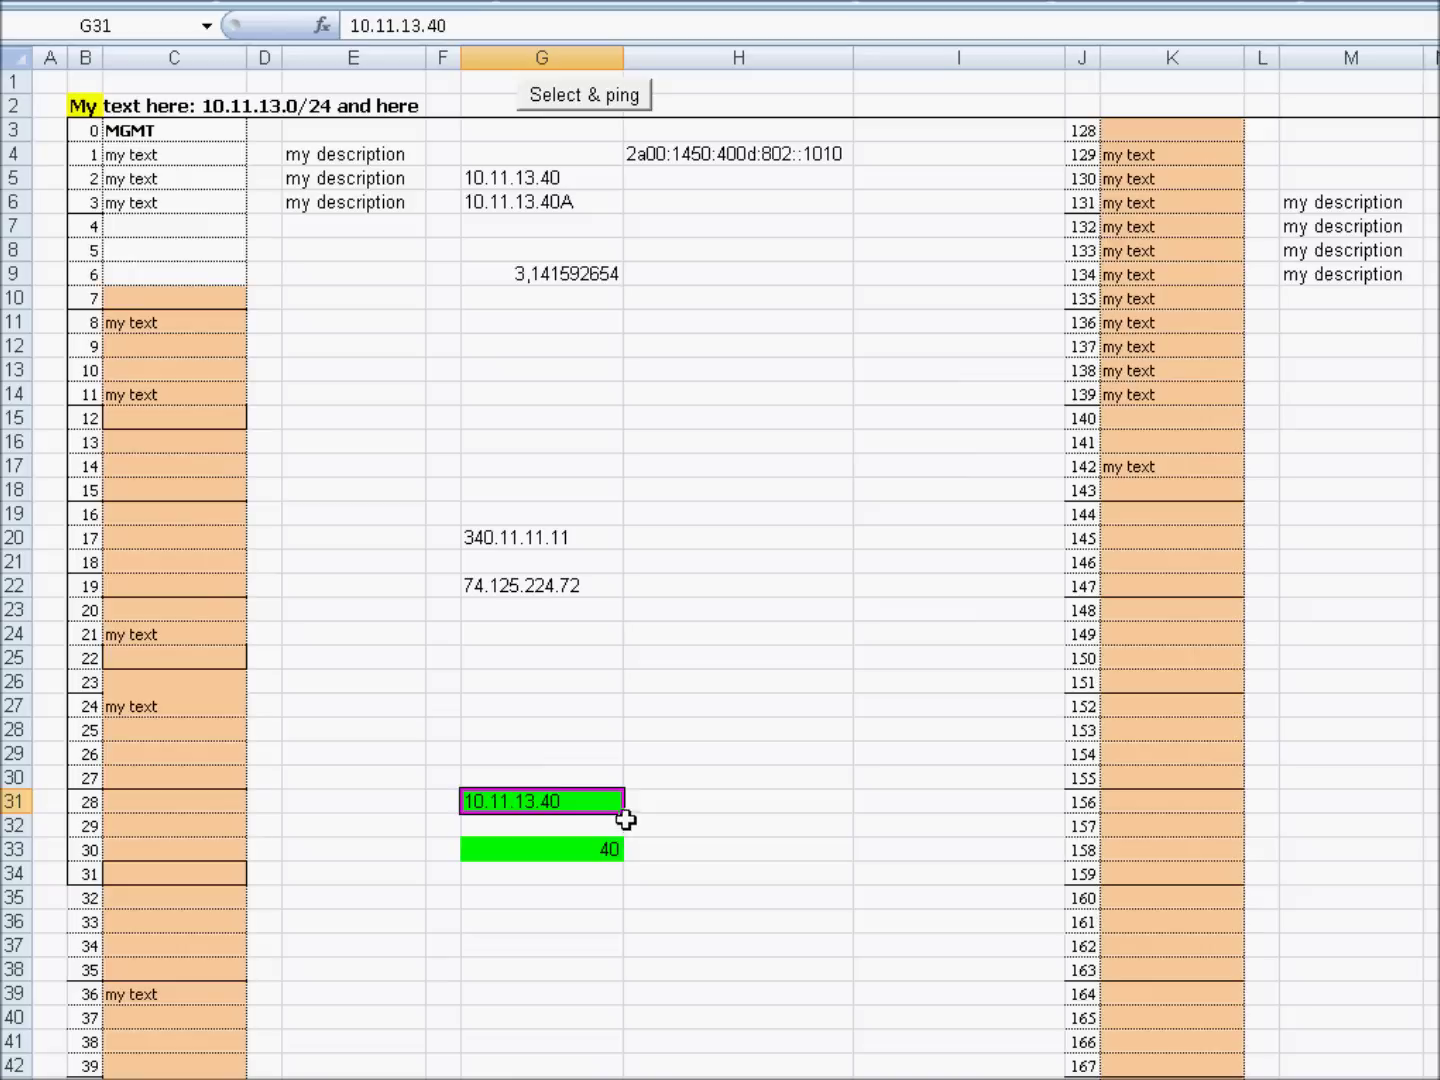
pyautogui.moveTo(625, 820); pyautogui.dragTo(628, 956)
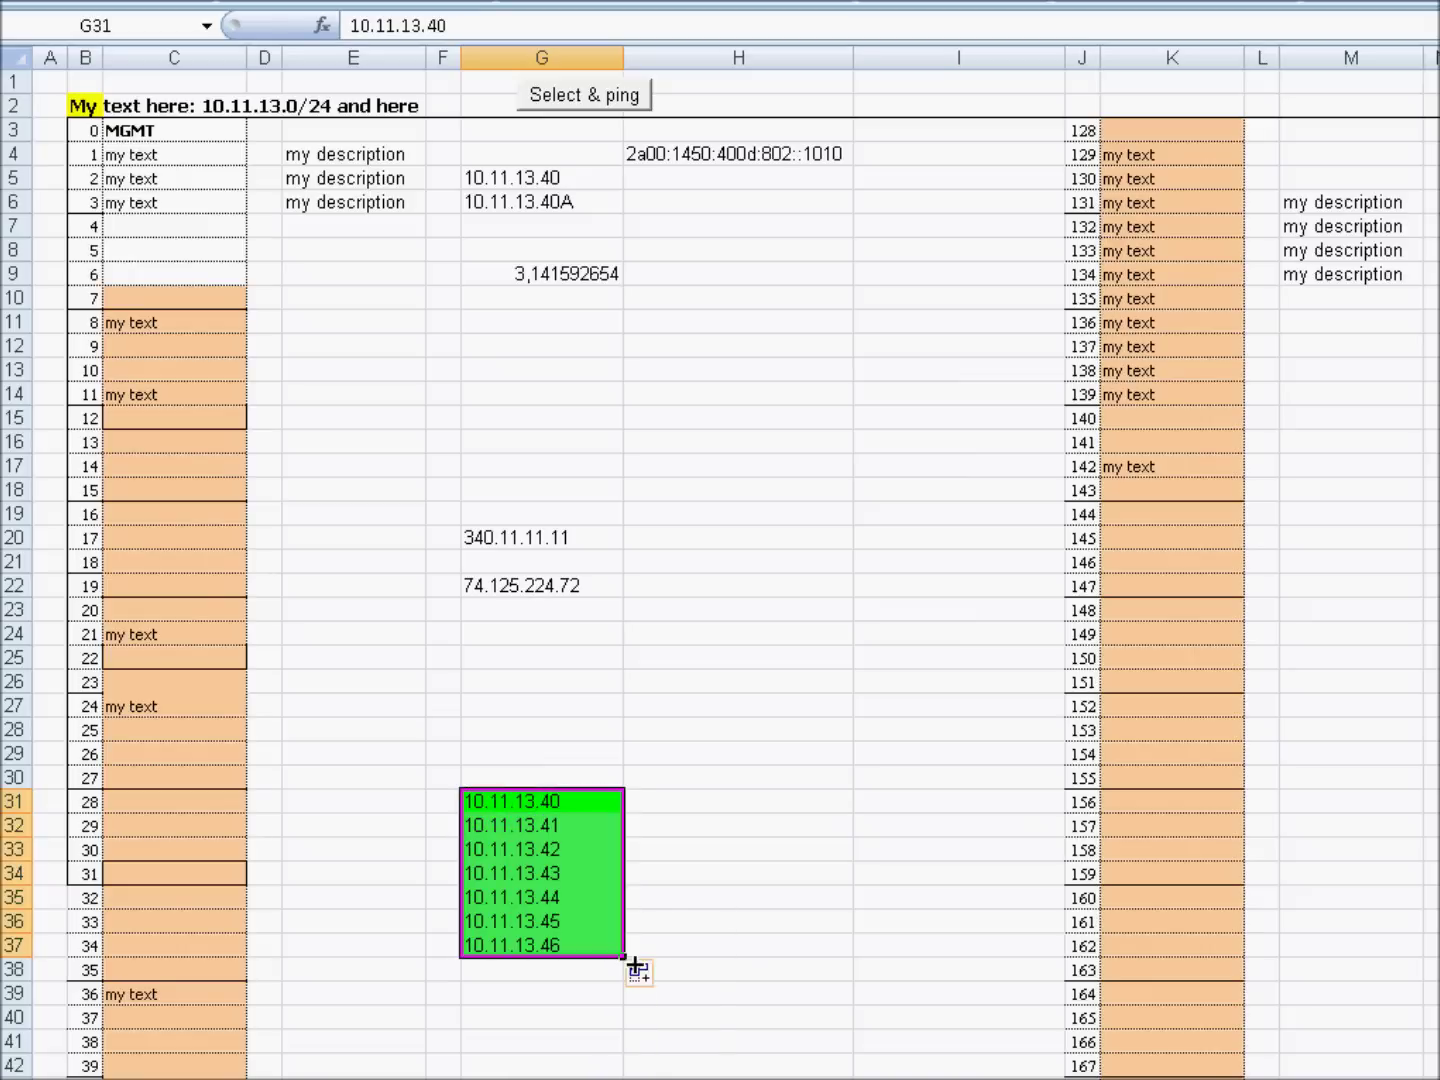
pyautogui.click(567, 104)
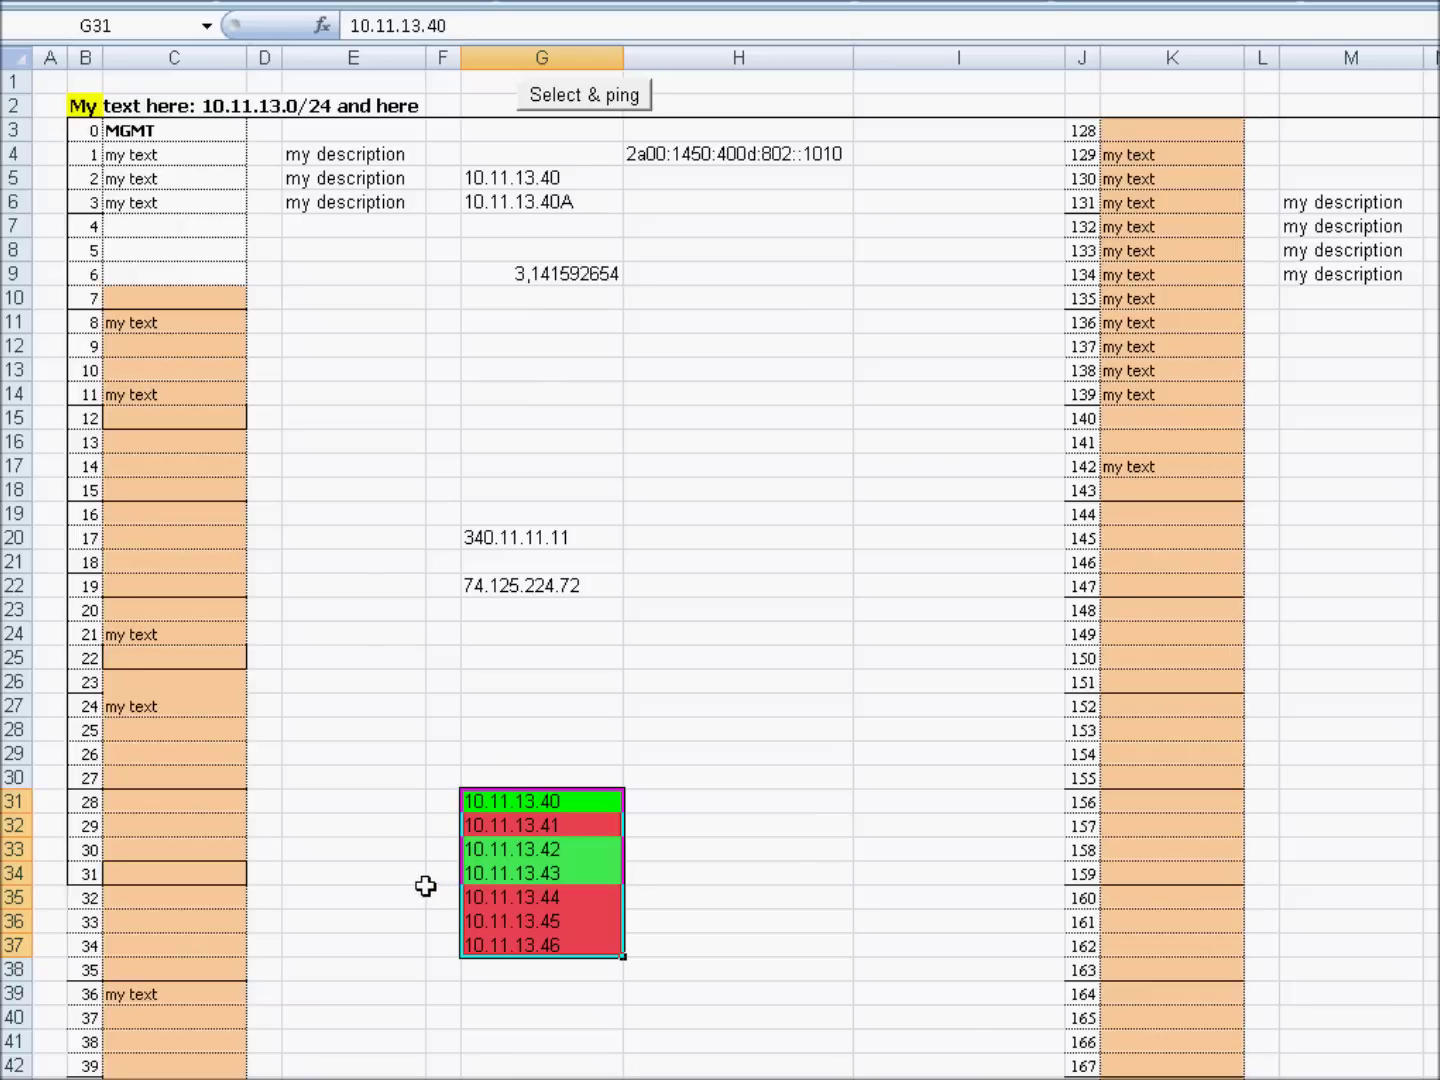
# Step: Ping the numbered hosts in B3:E12 to colour them by reachability
pyautogui.moveTo(100, 132); pyautogui.dragTo(325, 349)
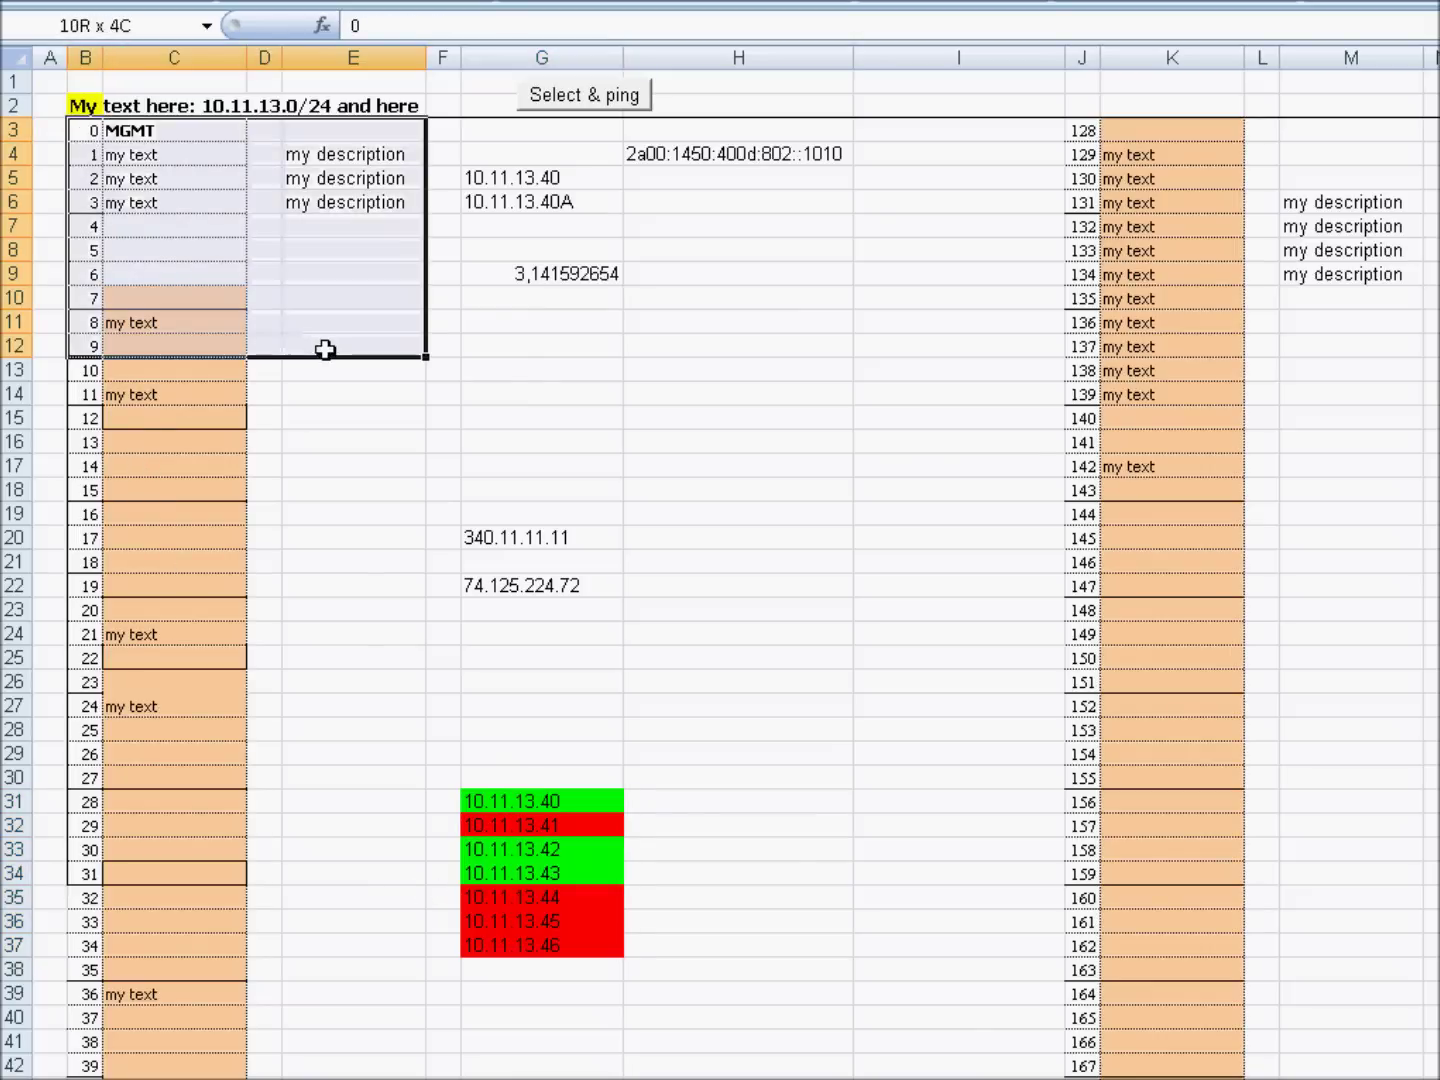
pyautogui.click(587, 100)
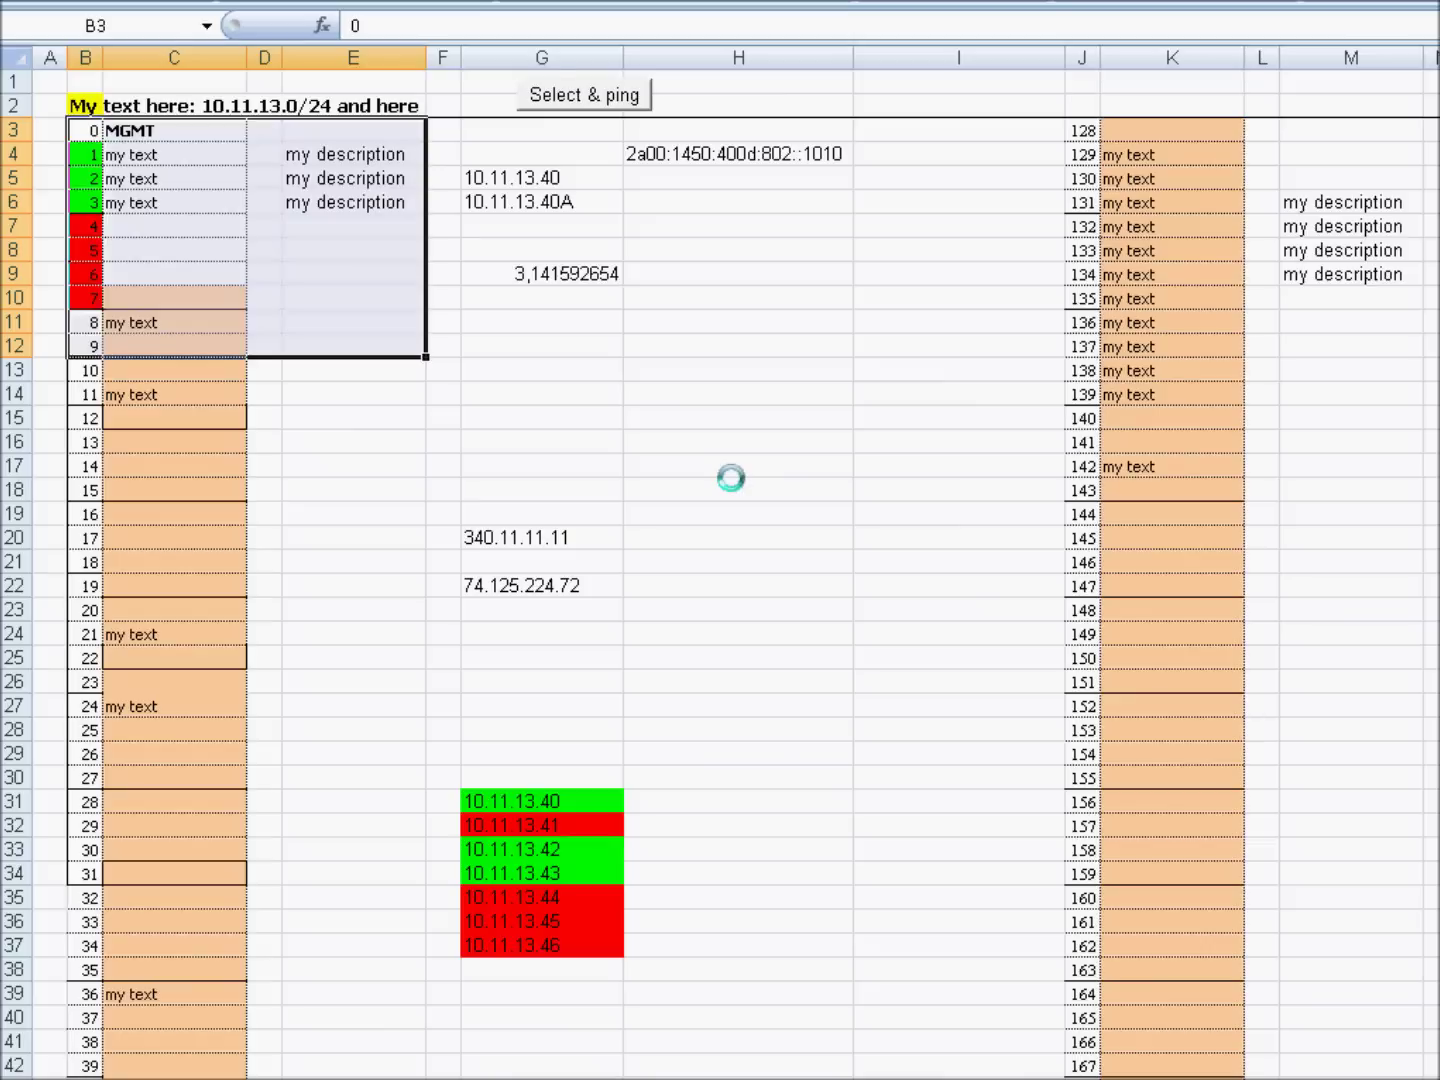
pyautogui.moveTo(106, 130); pyautogui.dragTo(170, 150)
pyautogui.click(86, 130)
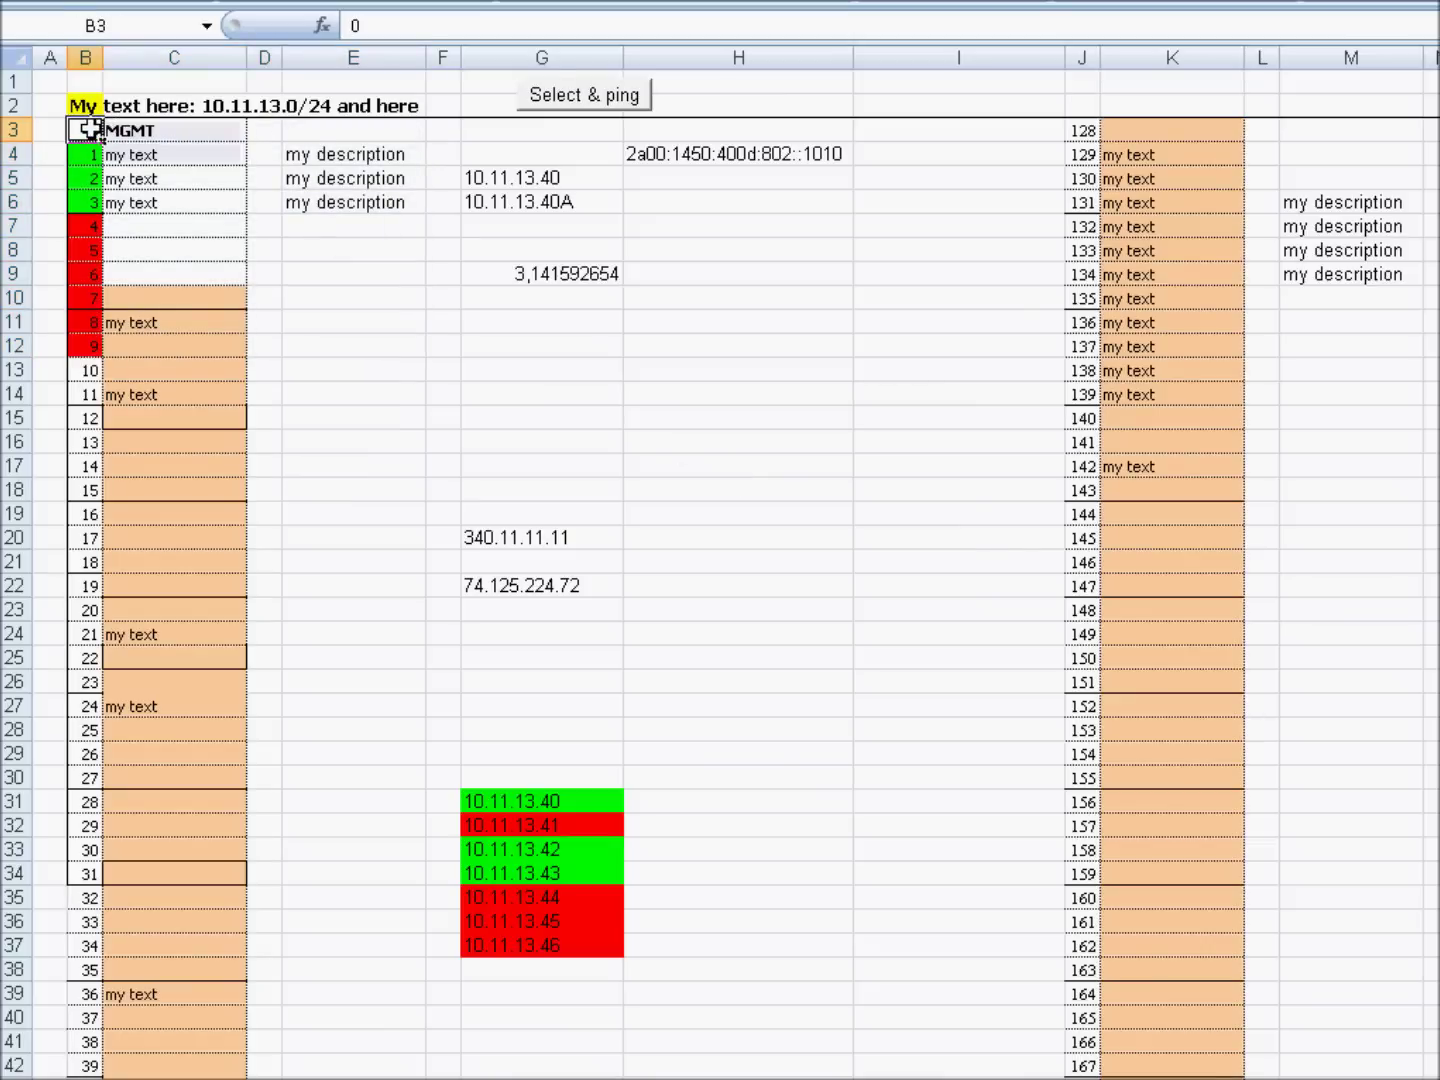
# Step: Ping every address and number in the D4:K27 block
pyautogui.moveTo(313, 137)
pyautogui.mouseDown()
pyautogui.moveTo(794, 350)
pyautogui.moveTo(811, 376)
pyautogui.mouseUp()
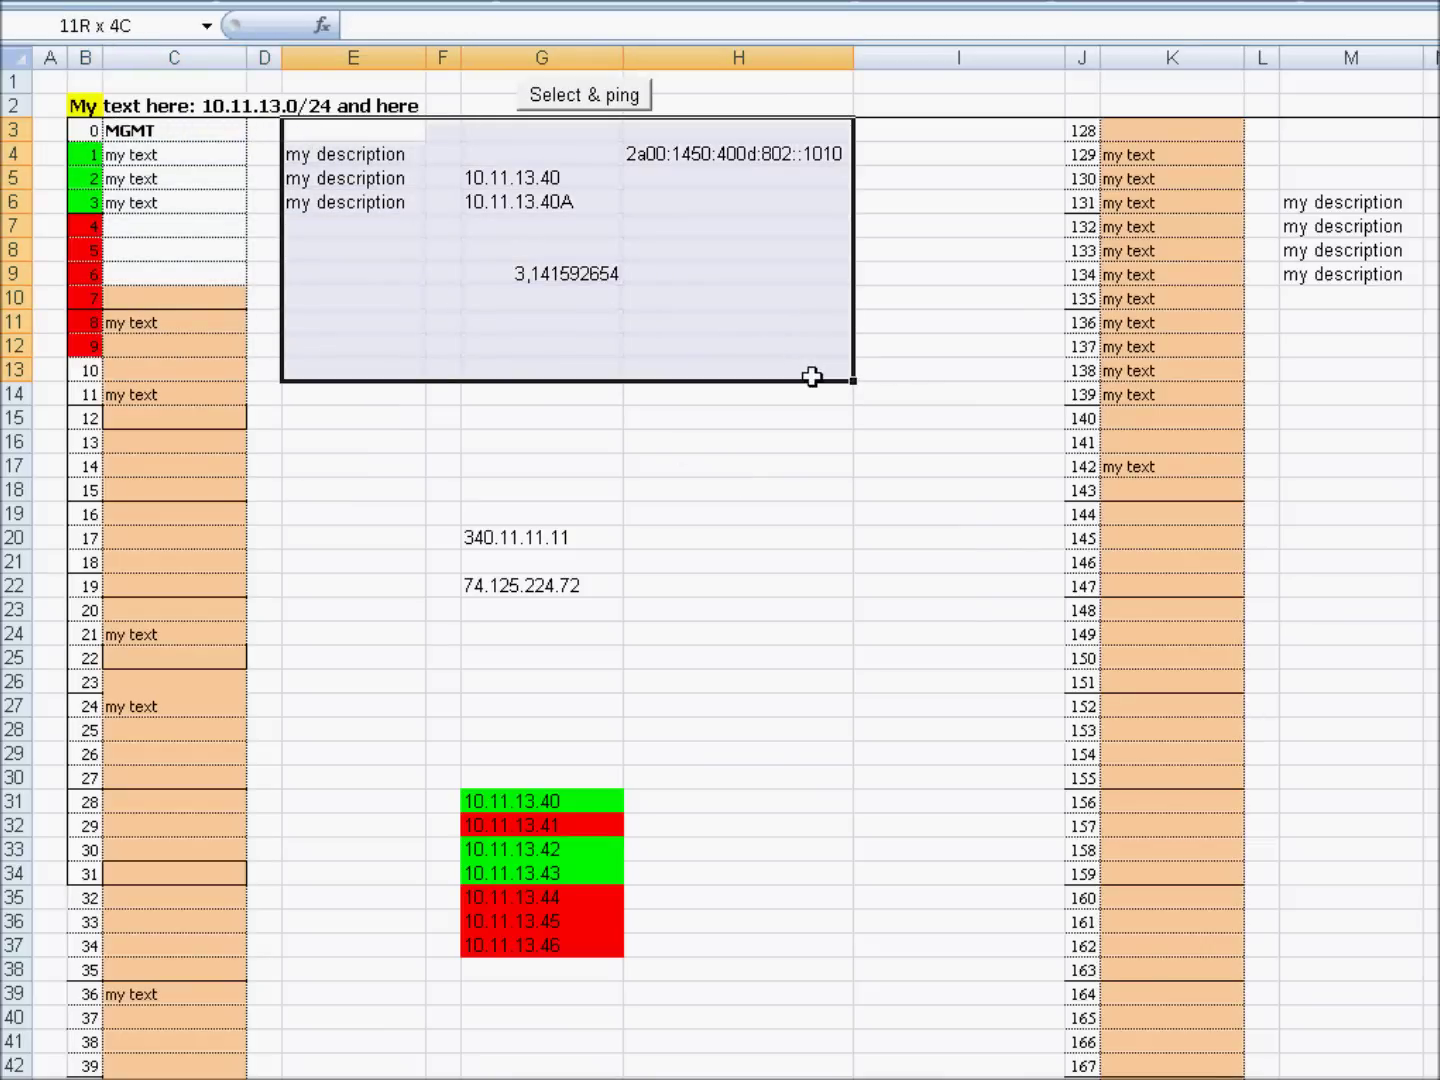
pyautogui.click(558, 536)
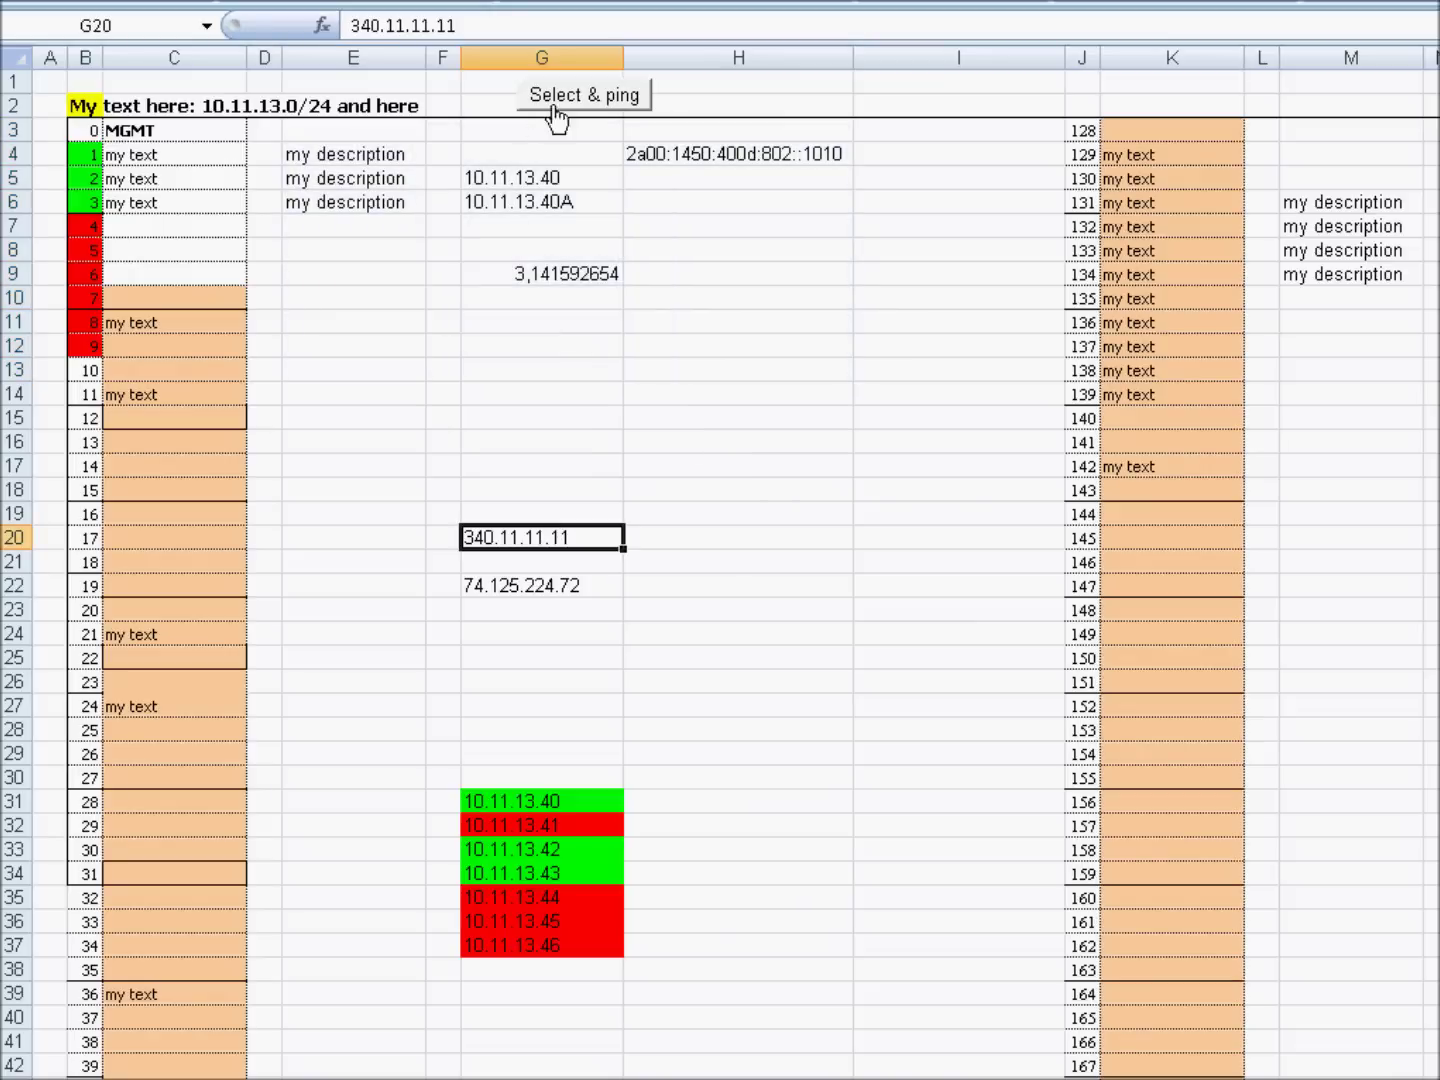
pyautogui.moveTo(264, 153); pyautogui.dragTo(1139, 708)
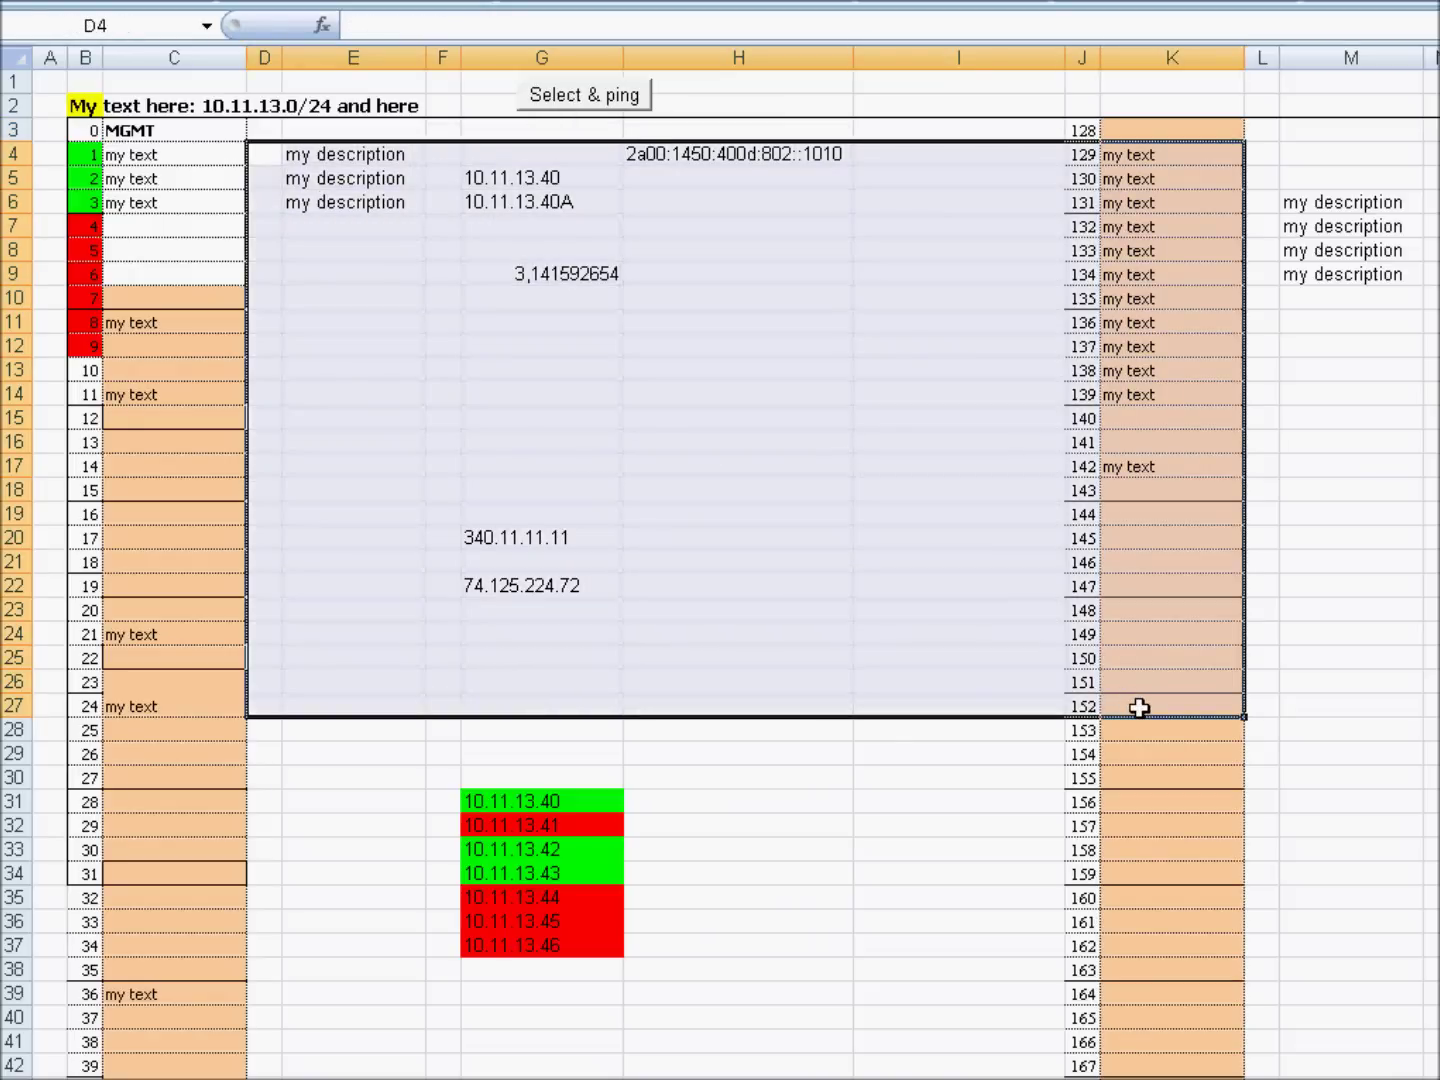
pyautogui.click(588, 97)
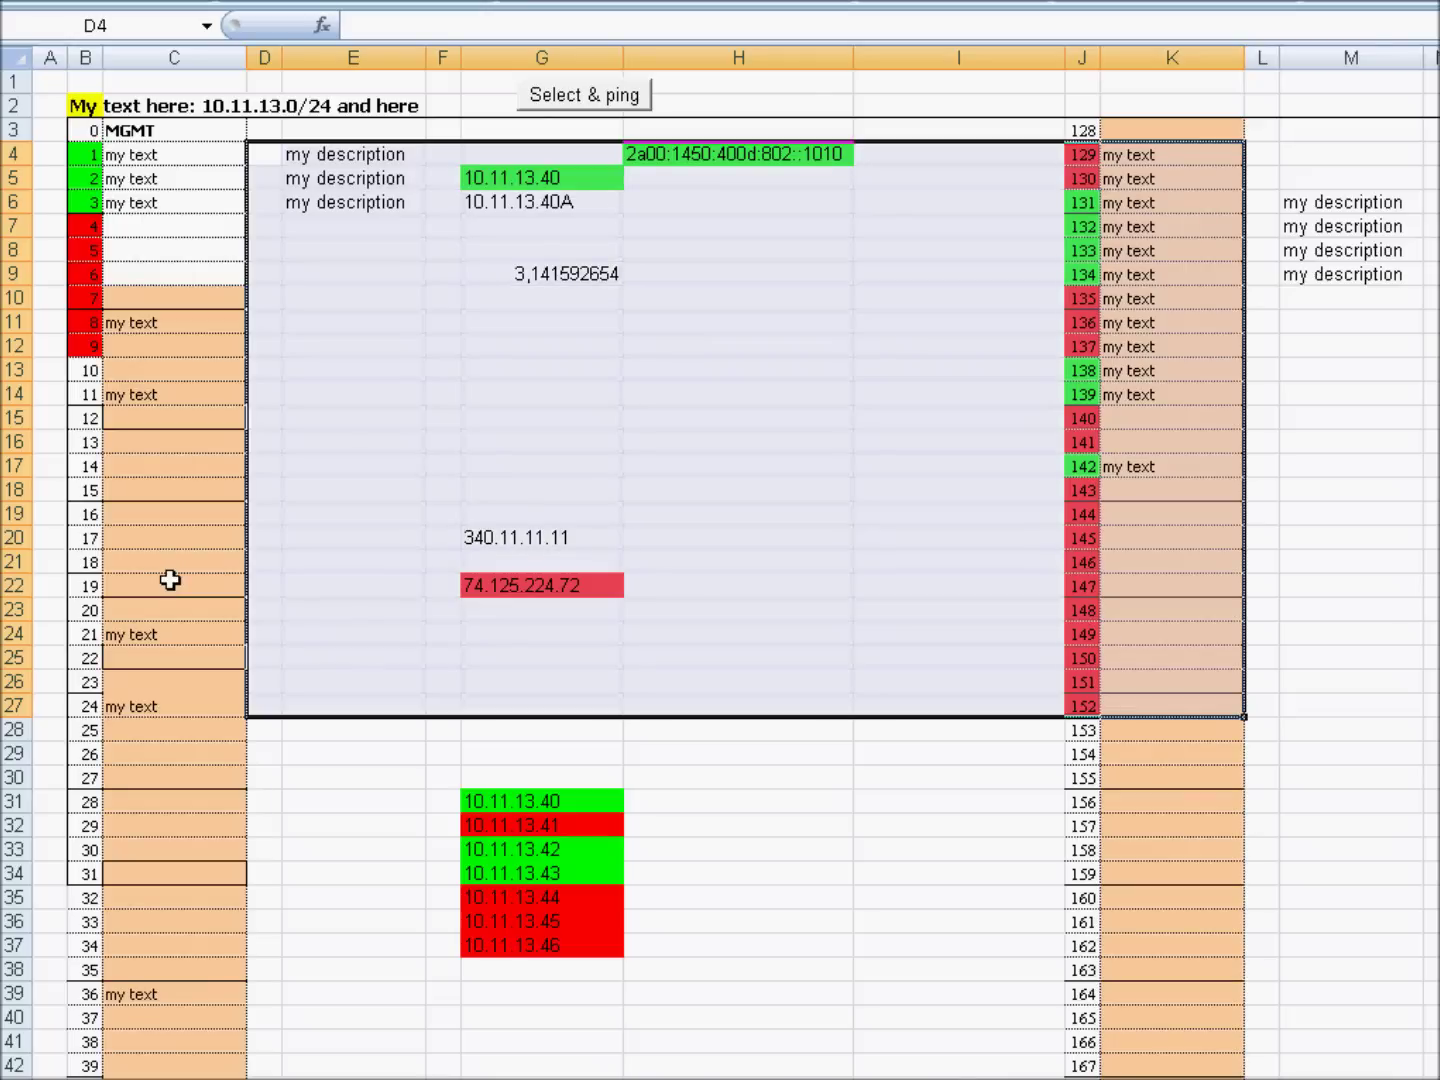
pyautogui.click(408, 474)
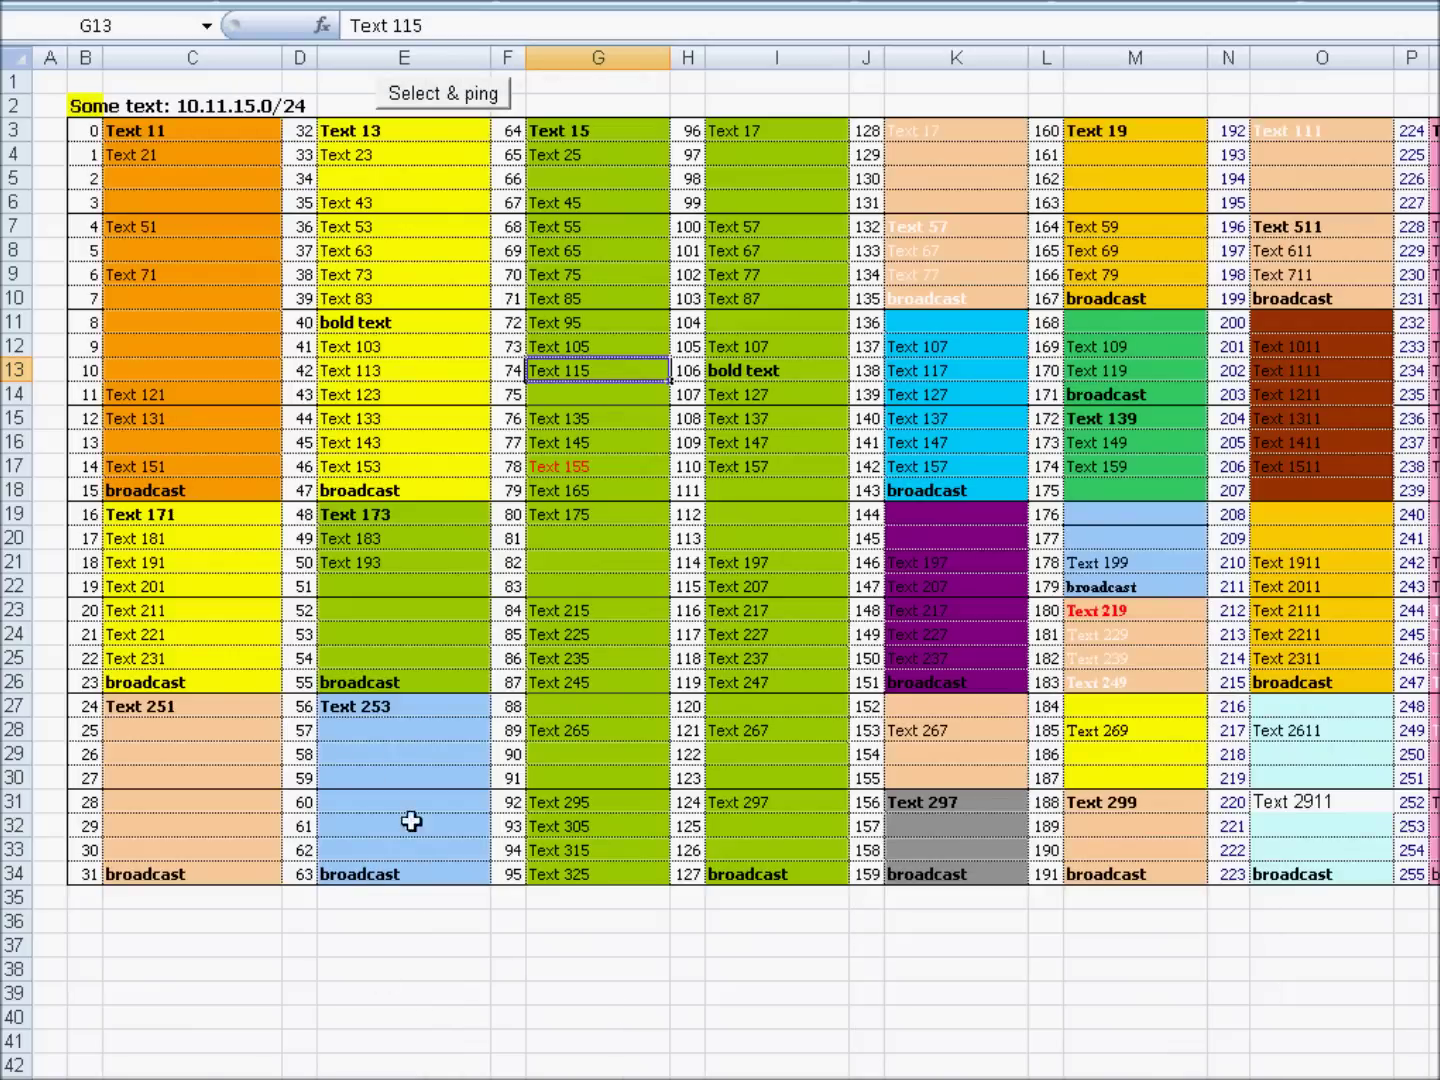
# Step: Ping hosts 37 to 42 with their texts on the 10.11.15.0/24 map
pyautogui.click(90, 106)
pyautogui.moveTo(452, 25); pyautogui.dragTo(529, 25)
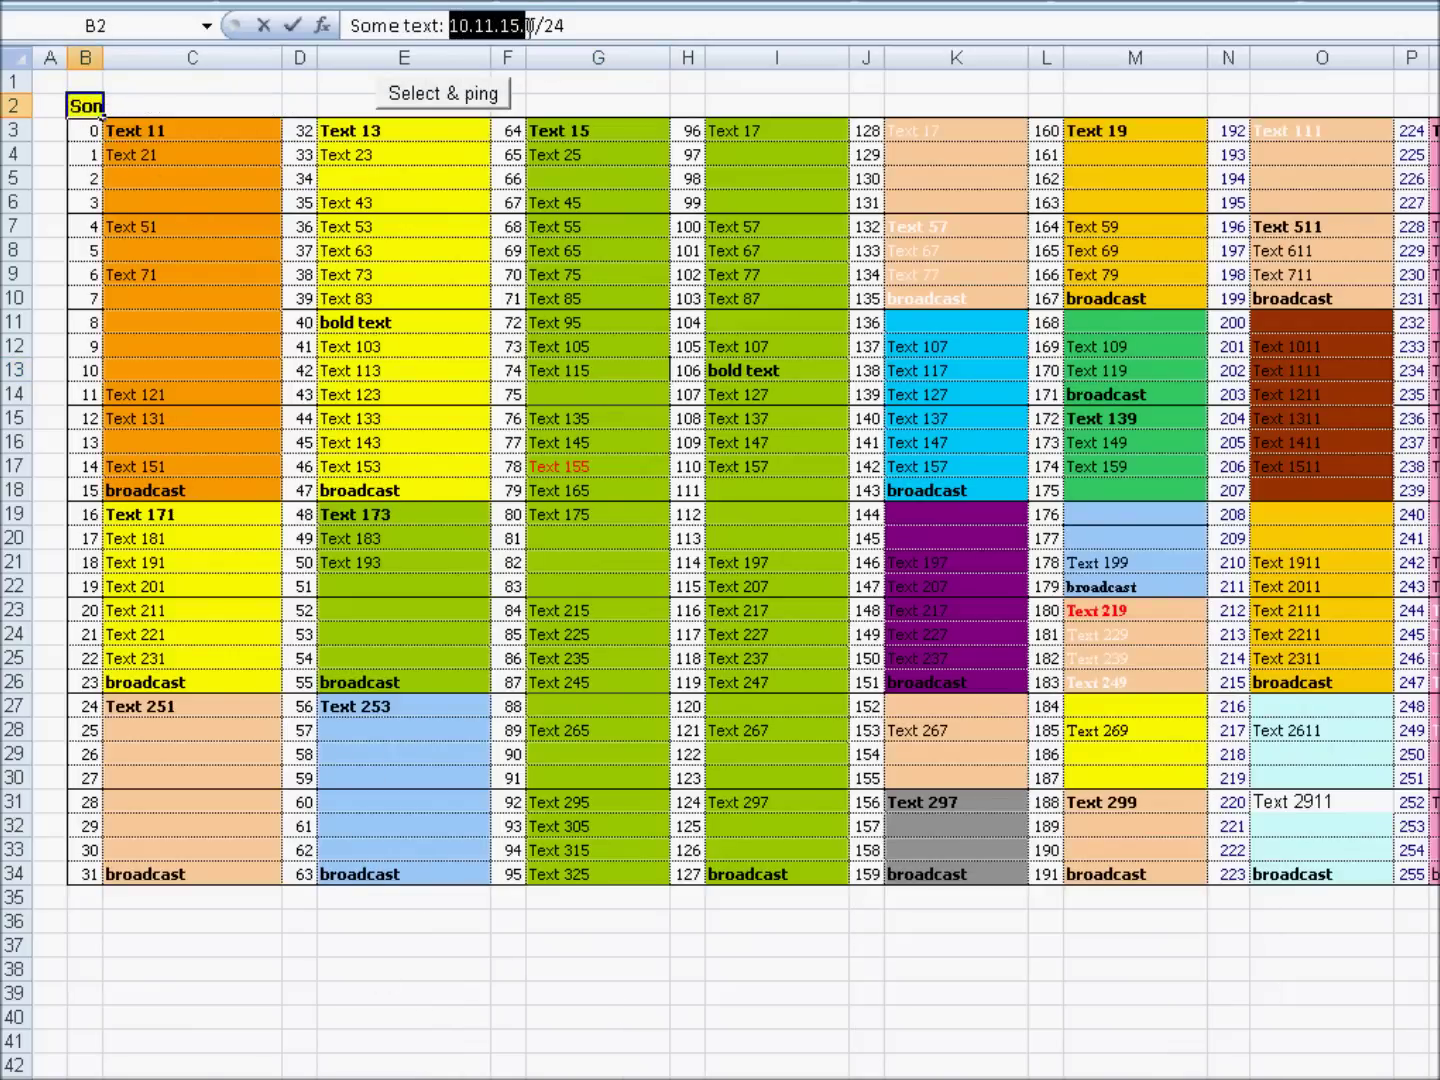
pyautogui.moveTo(96, 140); pyautogui.dragTo(553, 370)
pyautogui.click(505, 516)
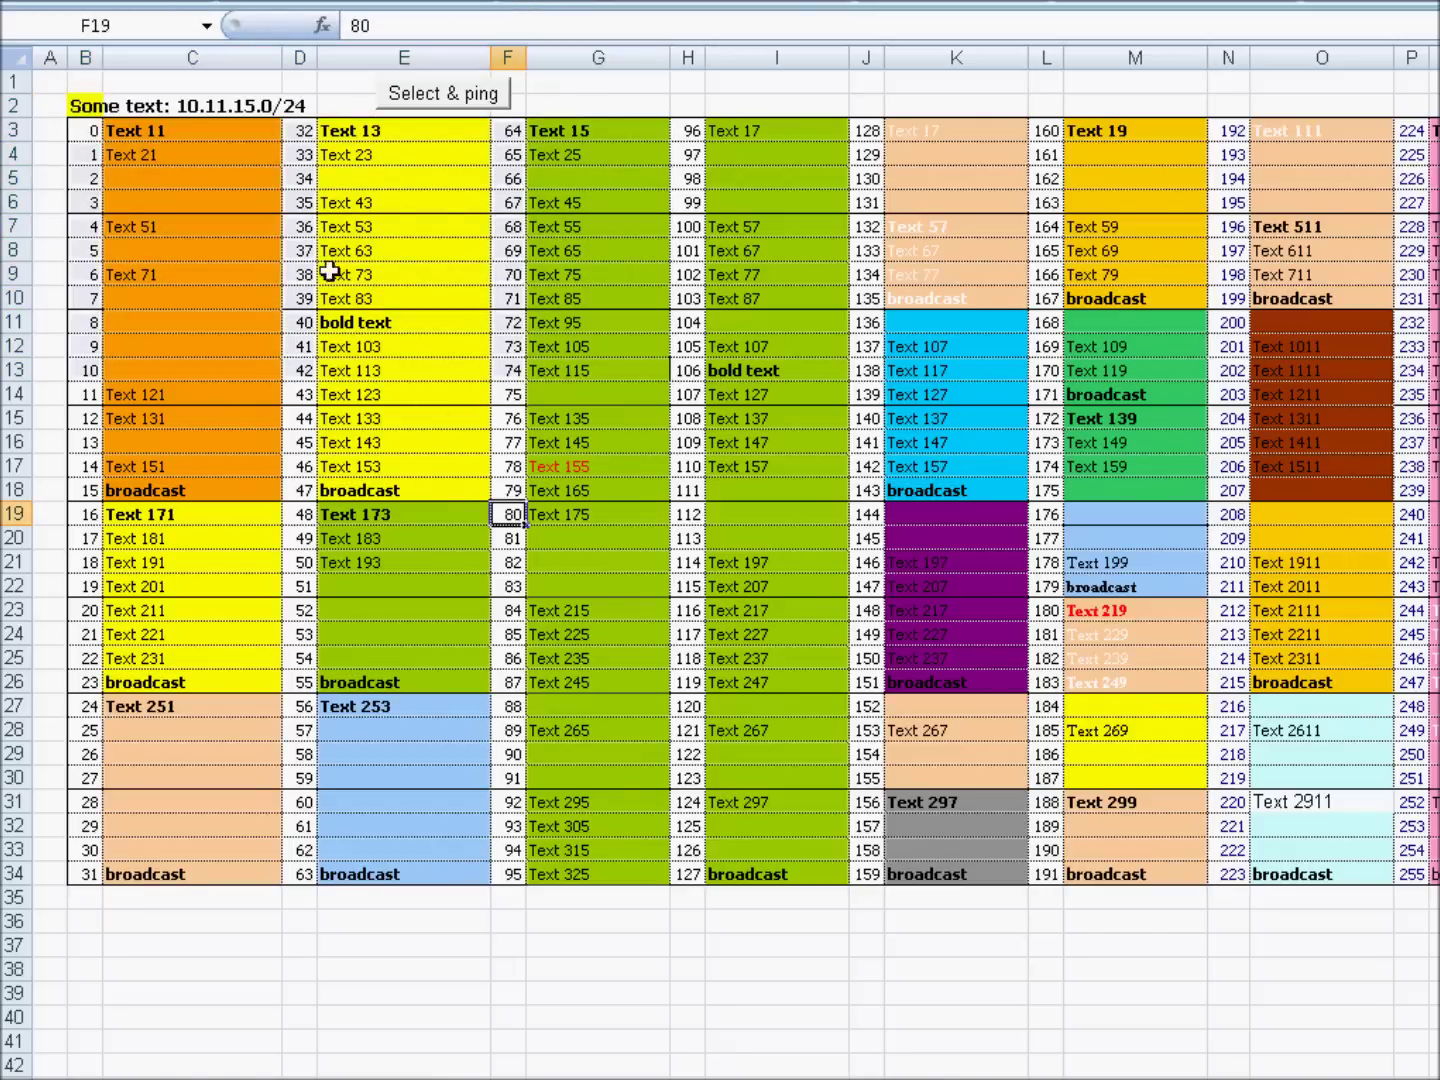
pyautogui.moveTo(98, 136); pyautogui.dragTo(212, 492)
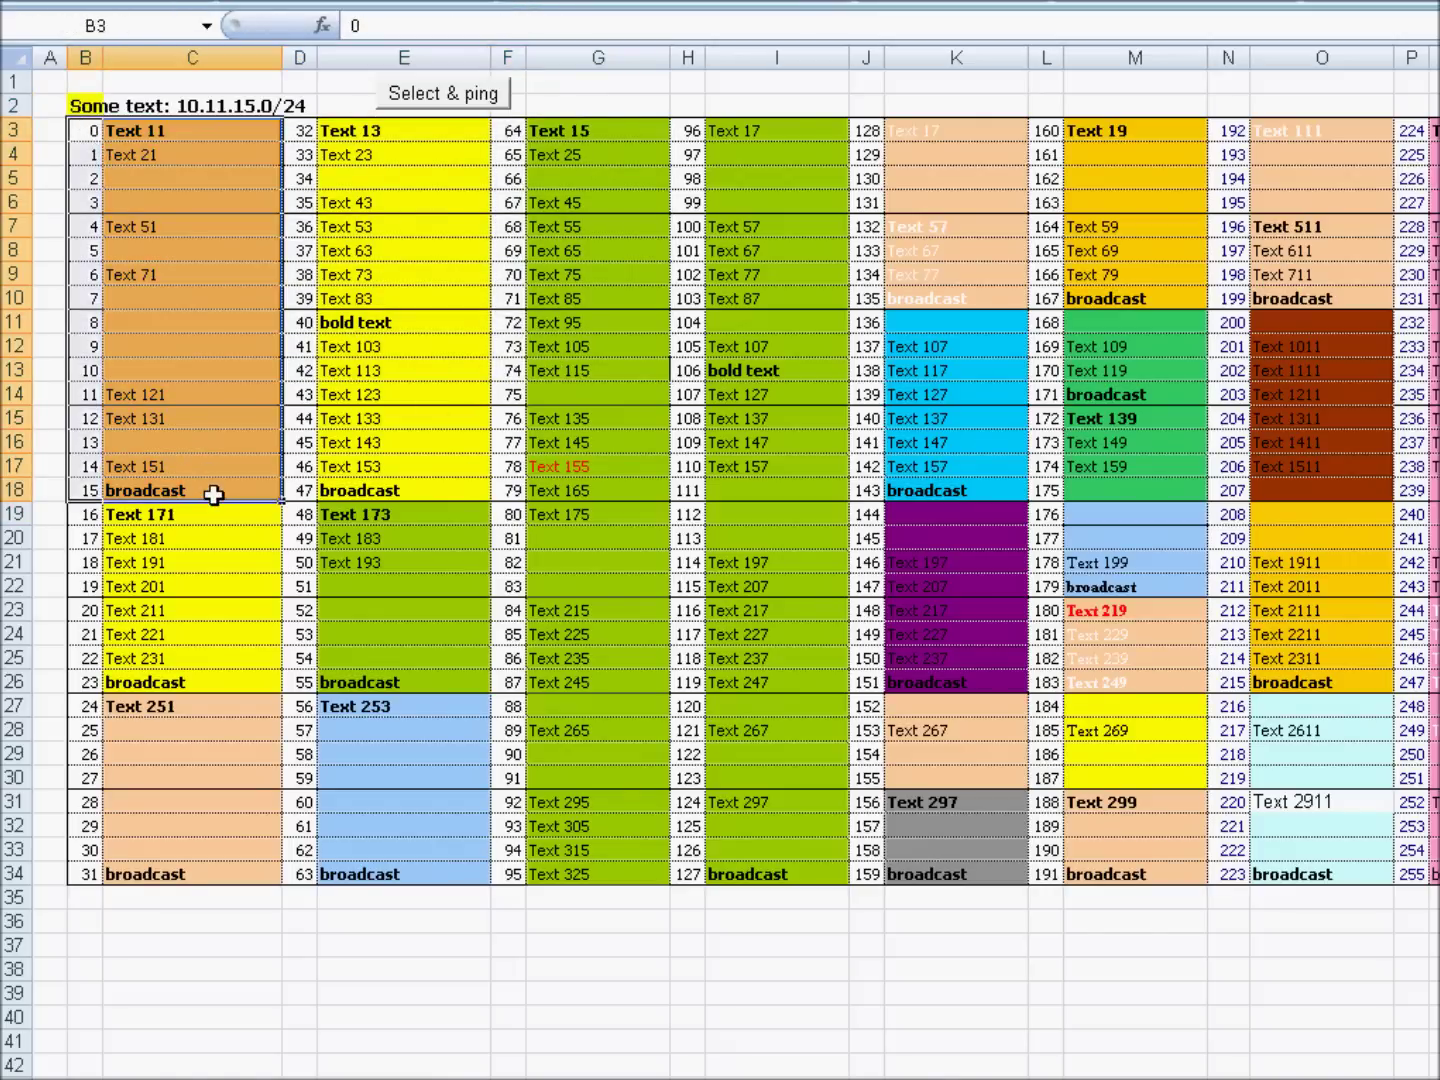
pyautogui.click(166, 132)
pyautogui.click(174, 488)
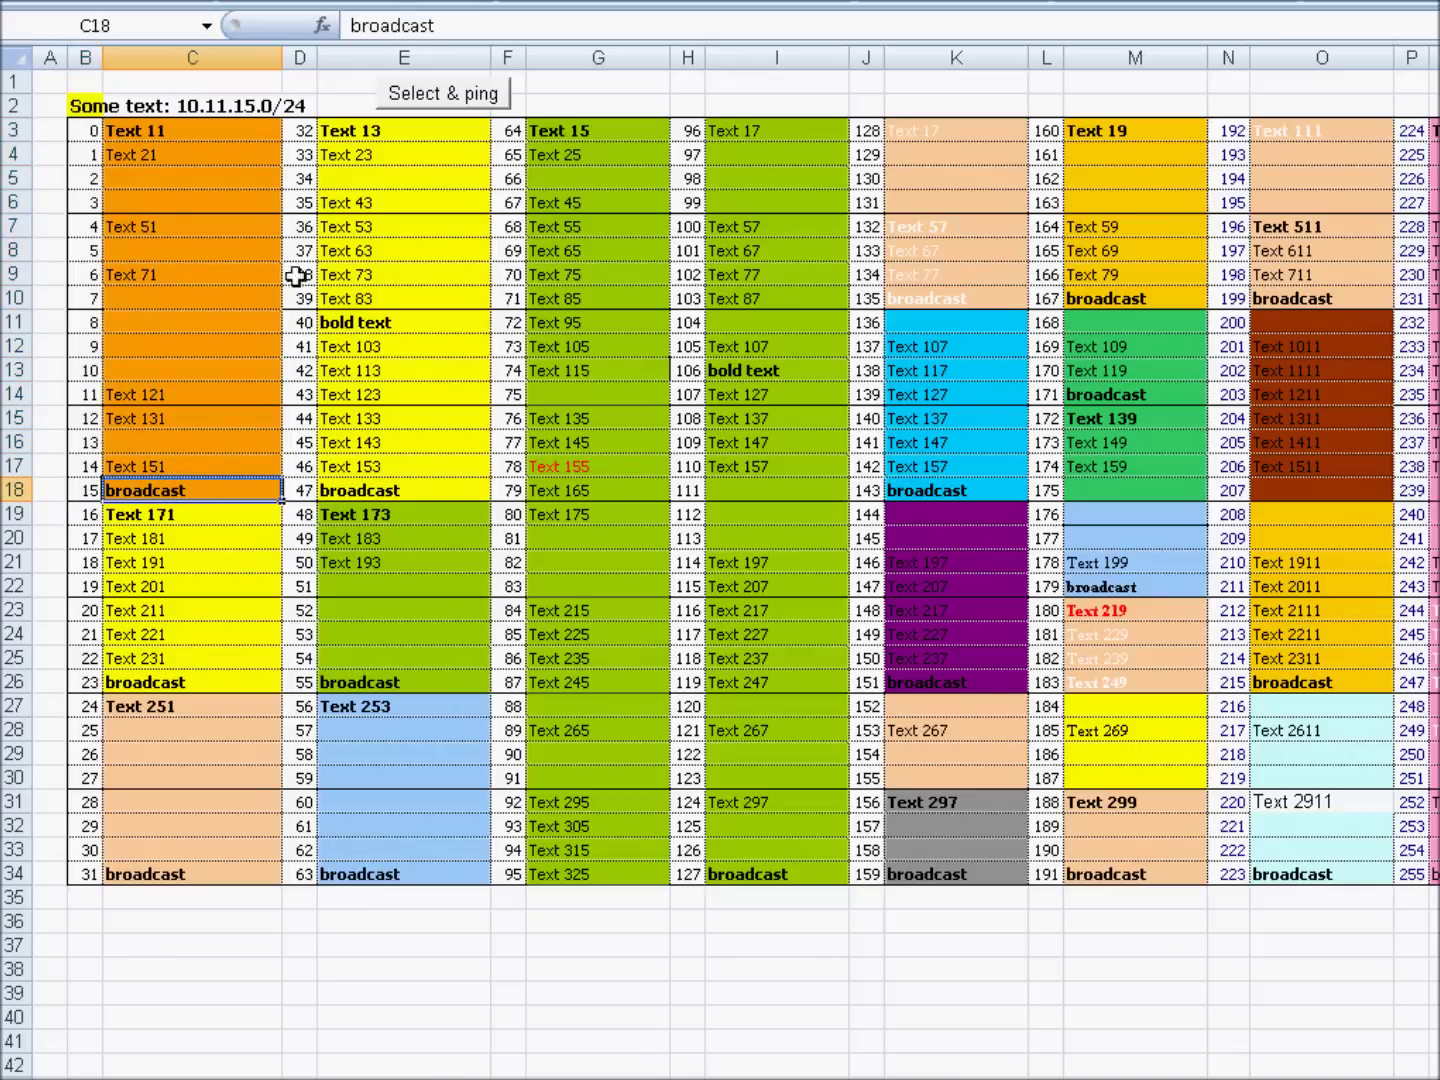
pyautogui.moveTo(305, 252); pyautogui.dragTo(382, 366)
pyautogui.click(440, 95)
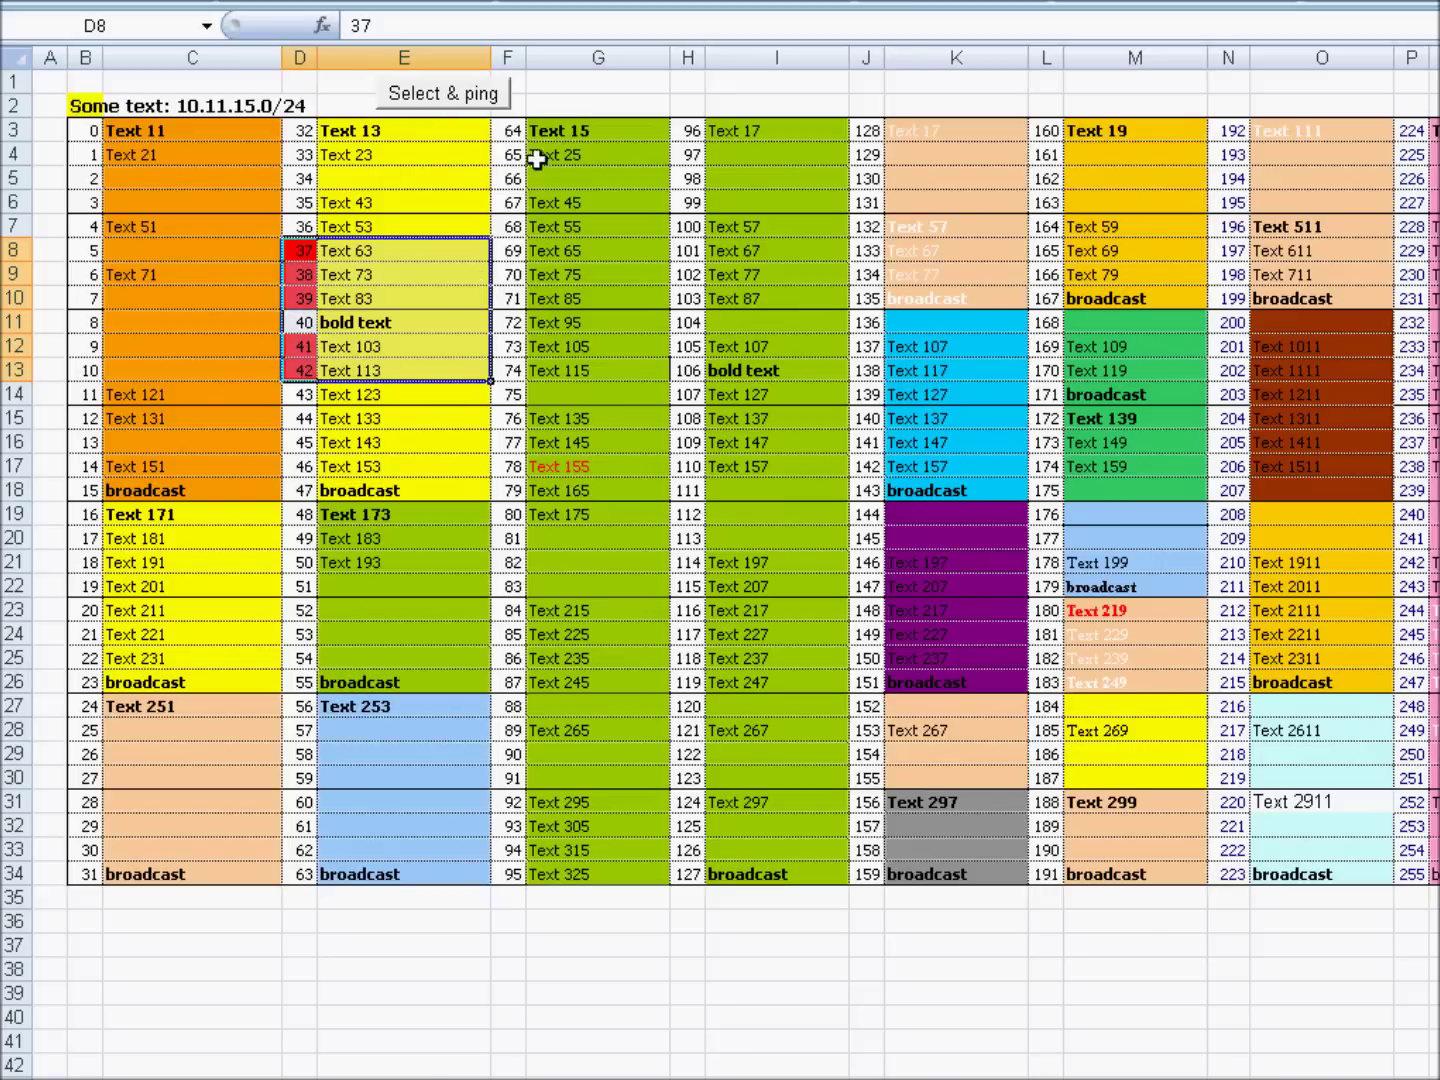
# Step: Ping the numbers in range H11:K17
pyautogui.moveTo(515, 131); pyautogui.dragTo(735, 866)
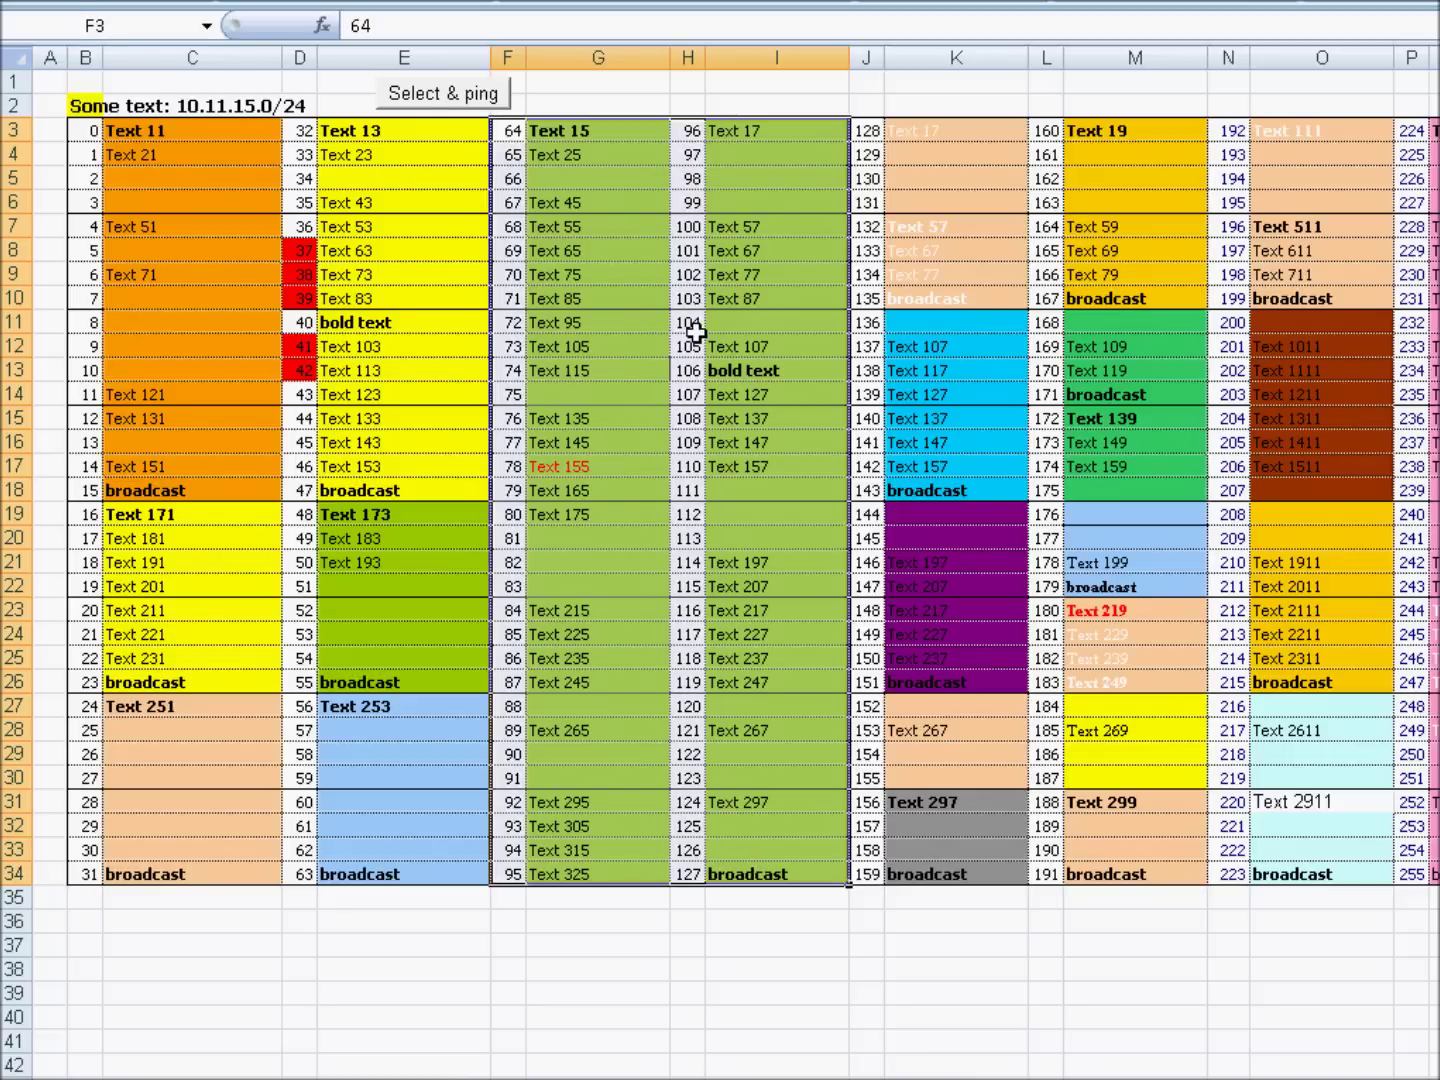
pyautogui.moveTo(696, 333); pyautogui.dragTo(886, 462)
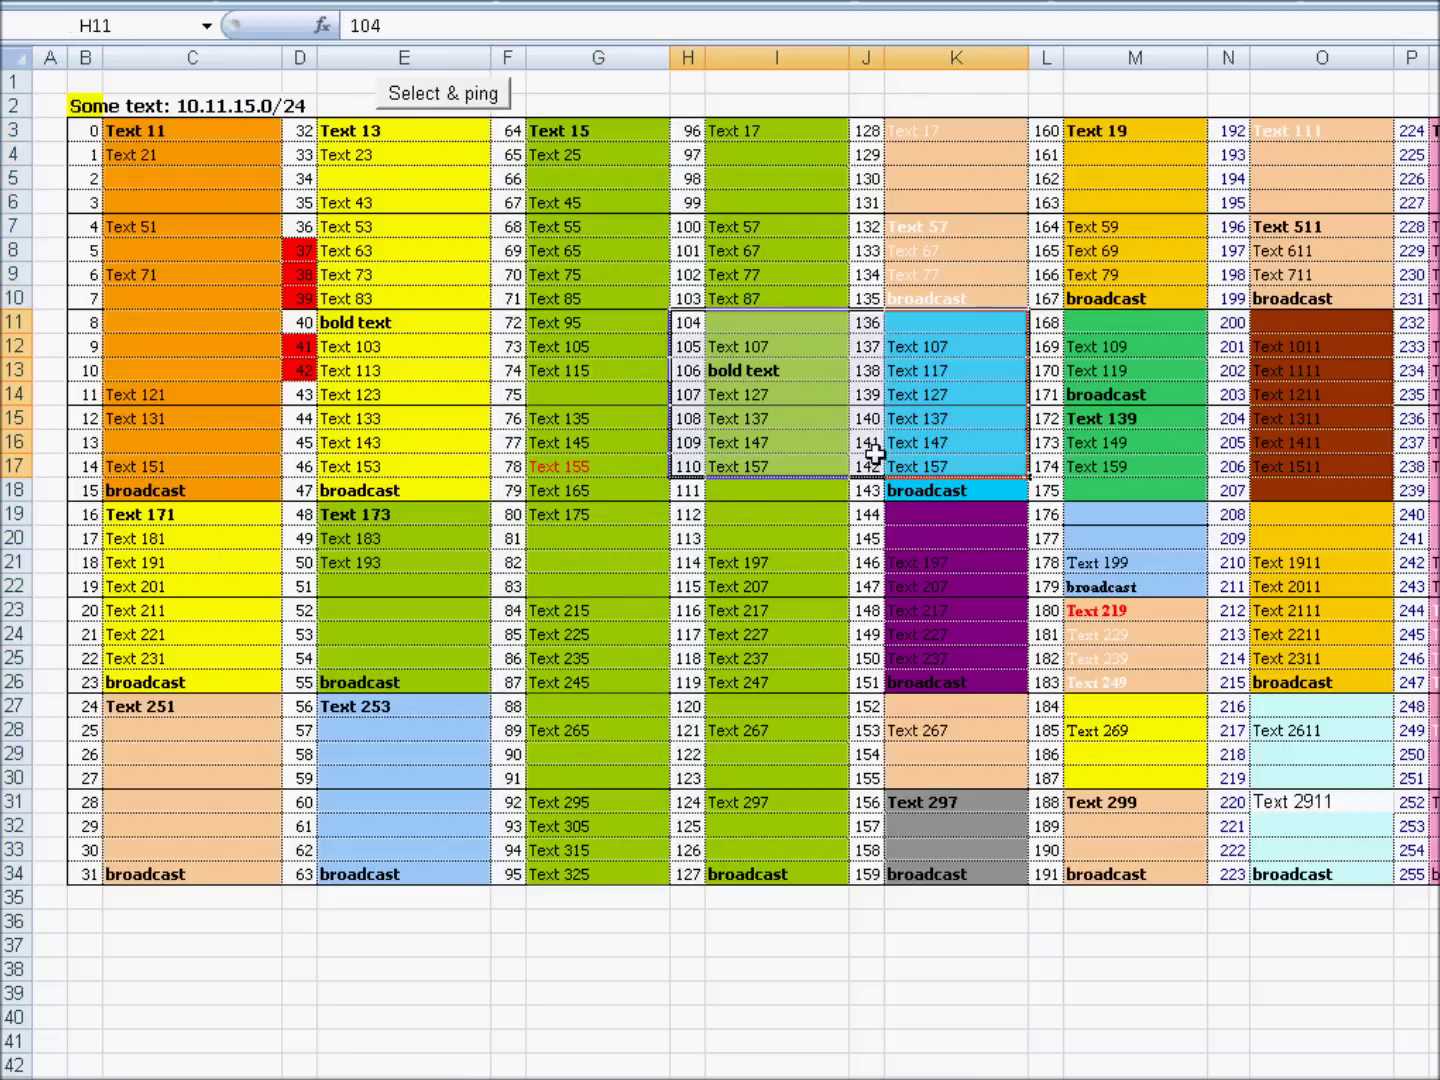
pyautogui.click(438, 100)
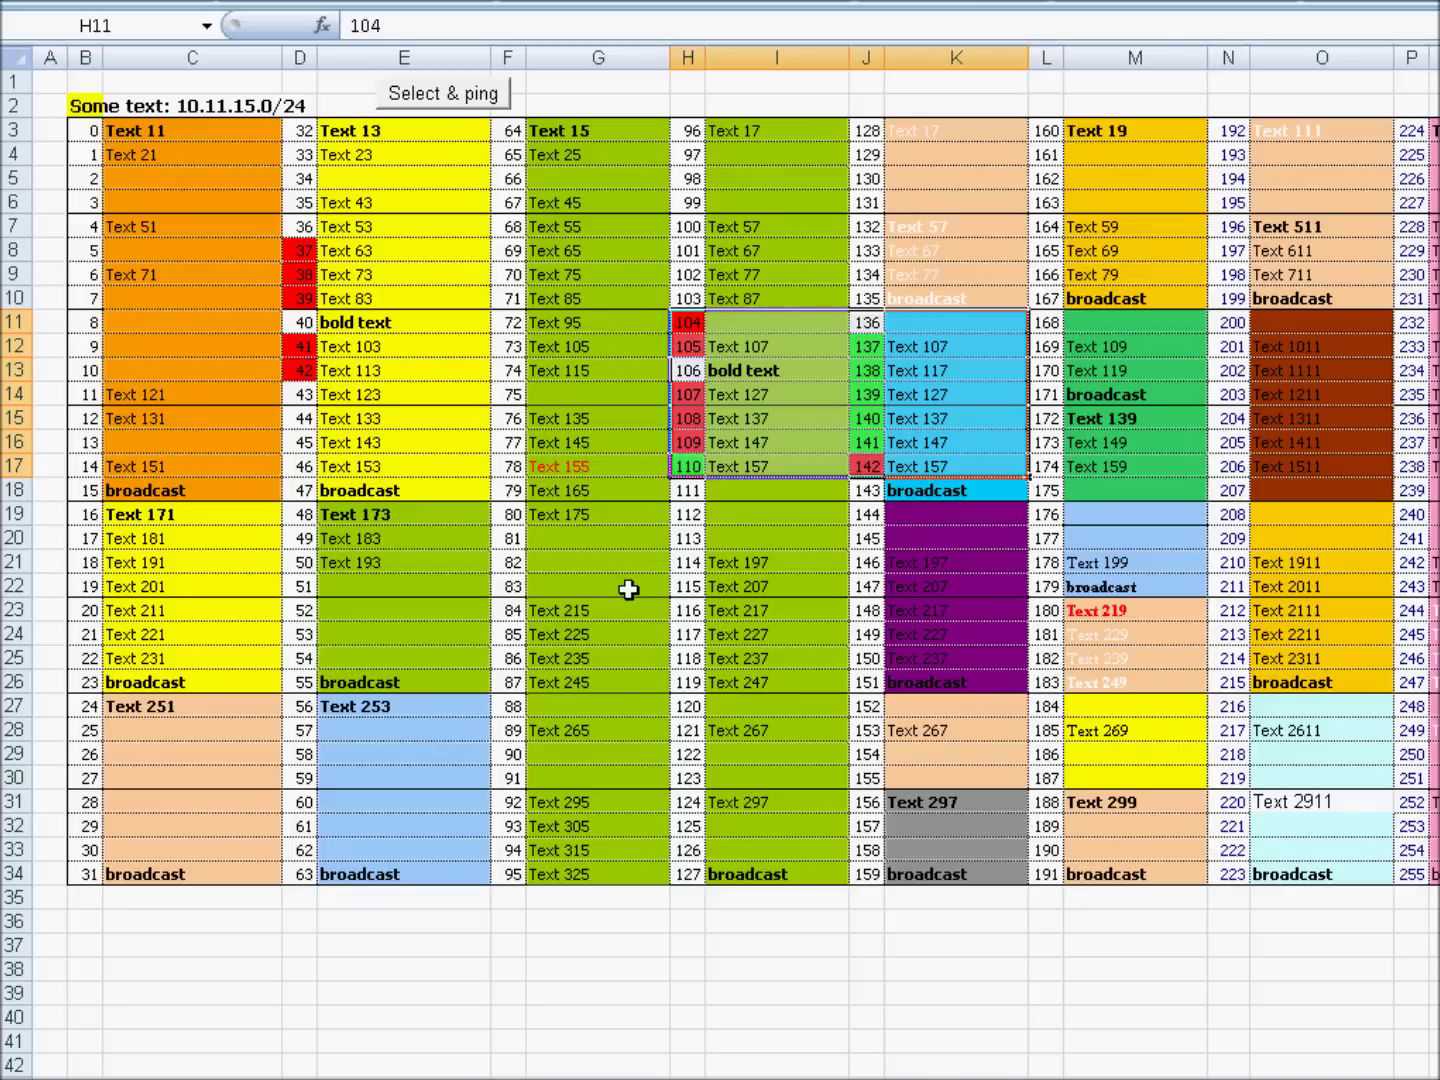
# Step: Ping every address in the B18:M31 block
pyautogui.click(628, 590)
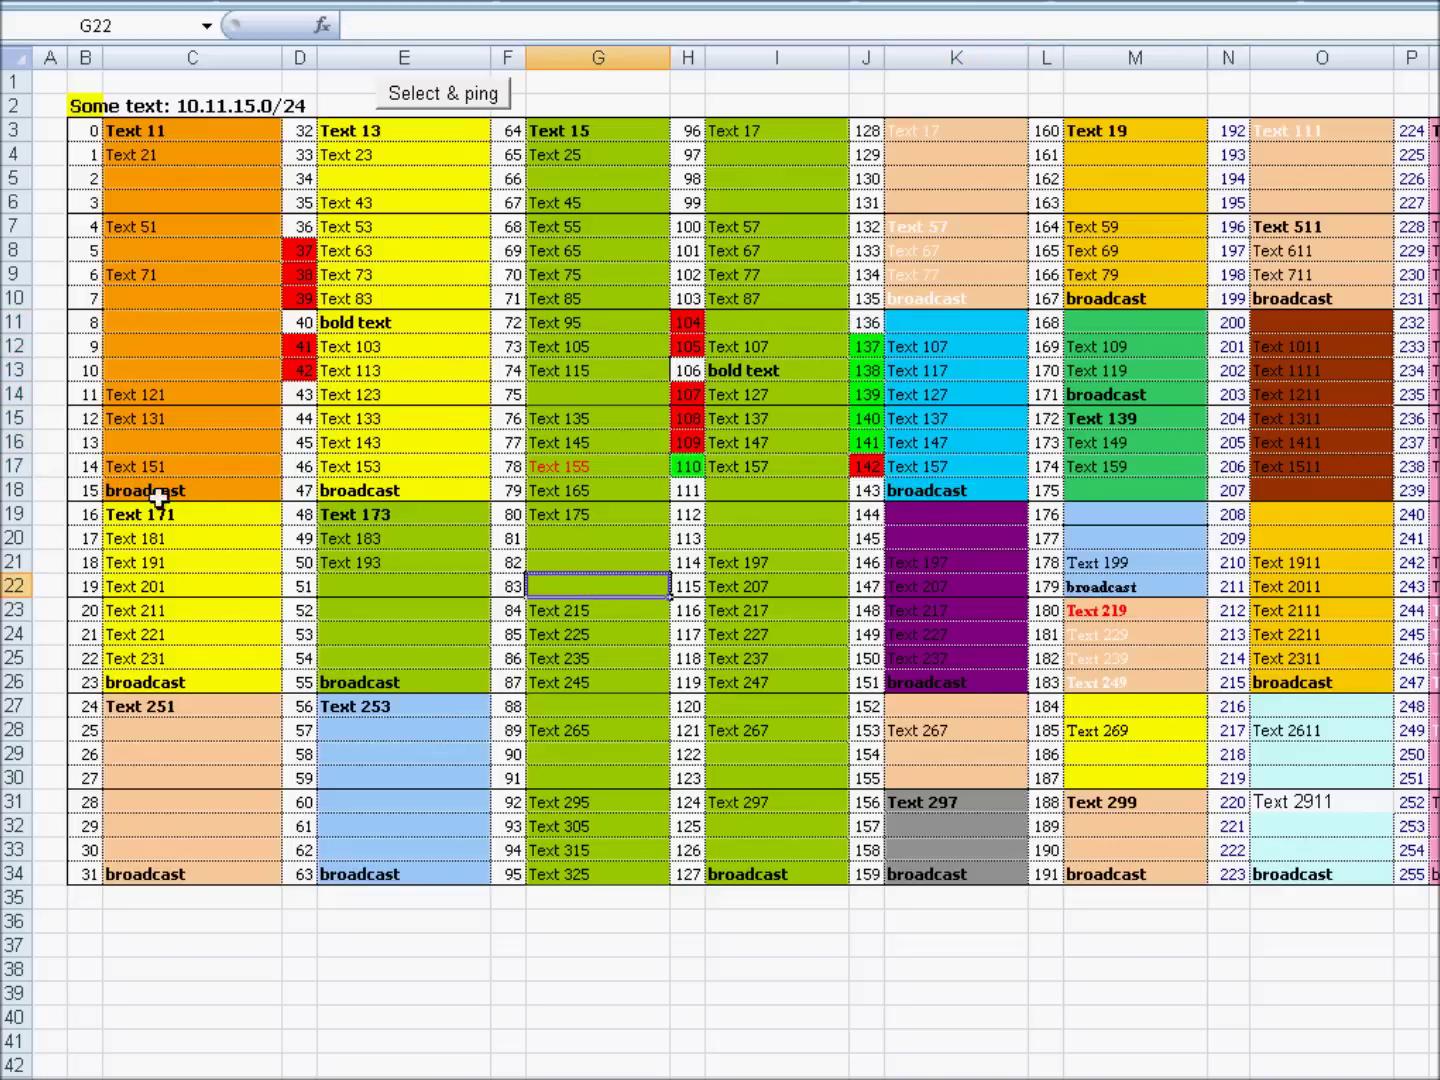
pyautogui.moveTo(82, 496); pyautogui.dragTo(1176, 800)
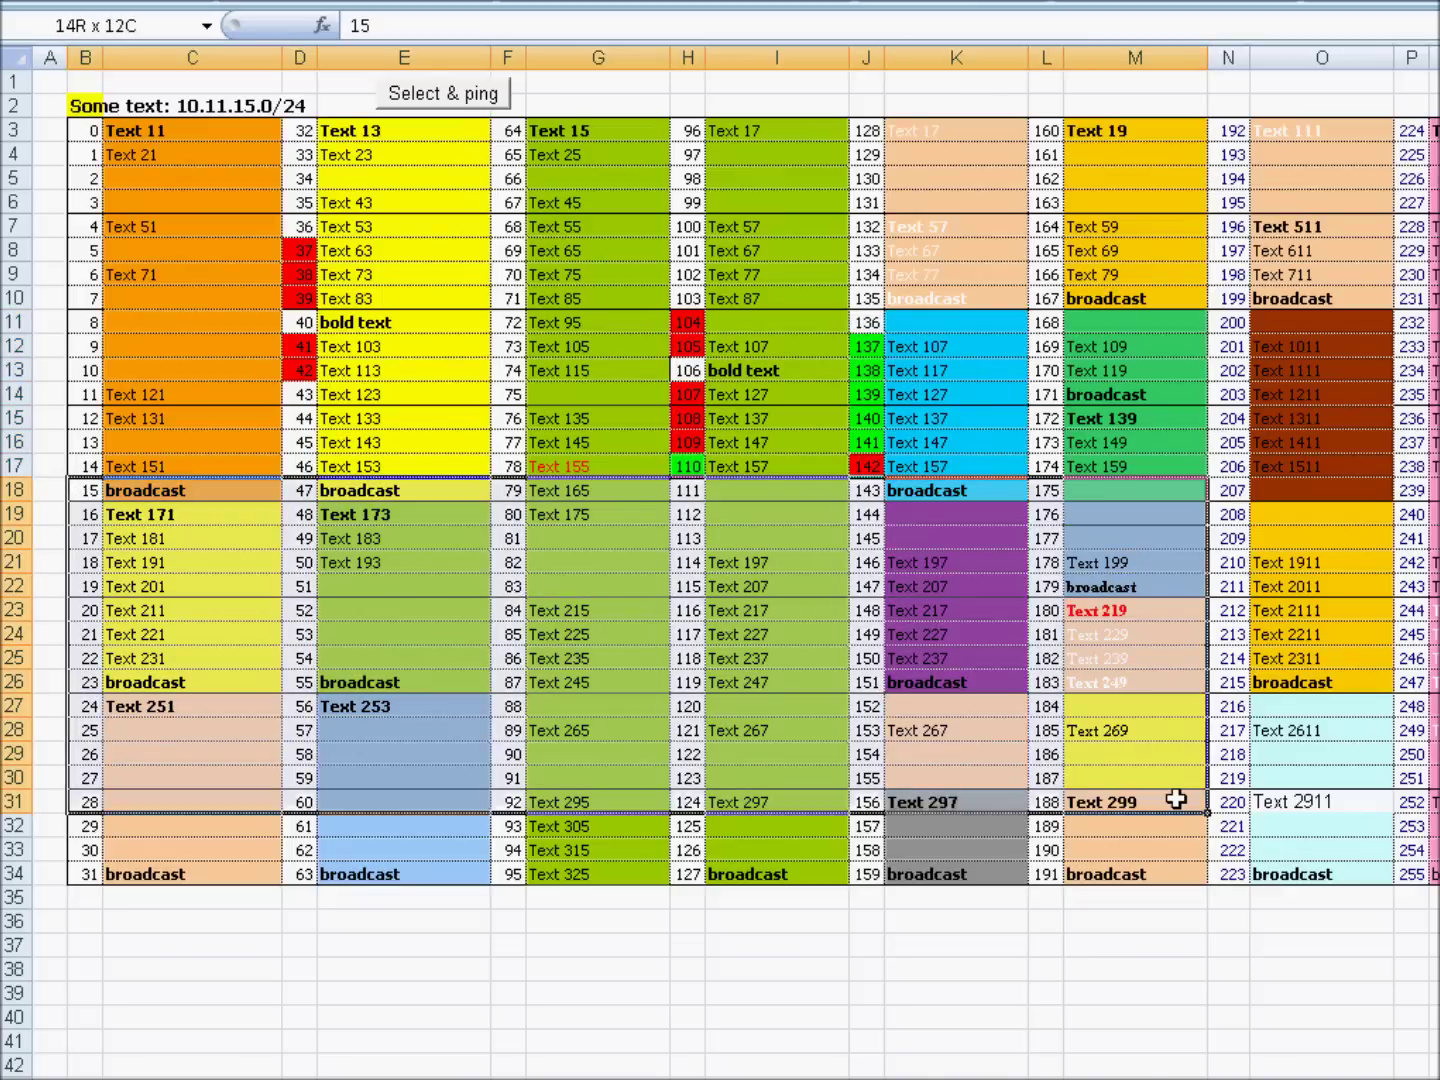
pyautogui.click(440, 96)
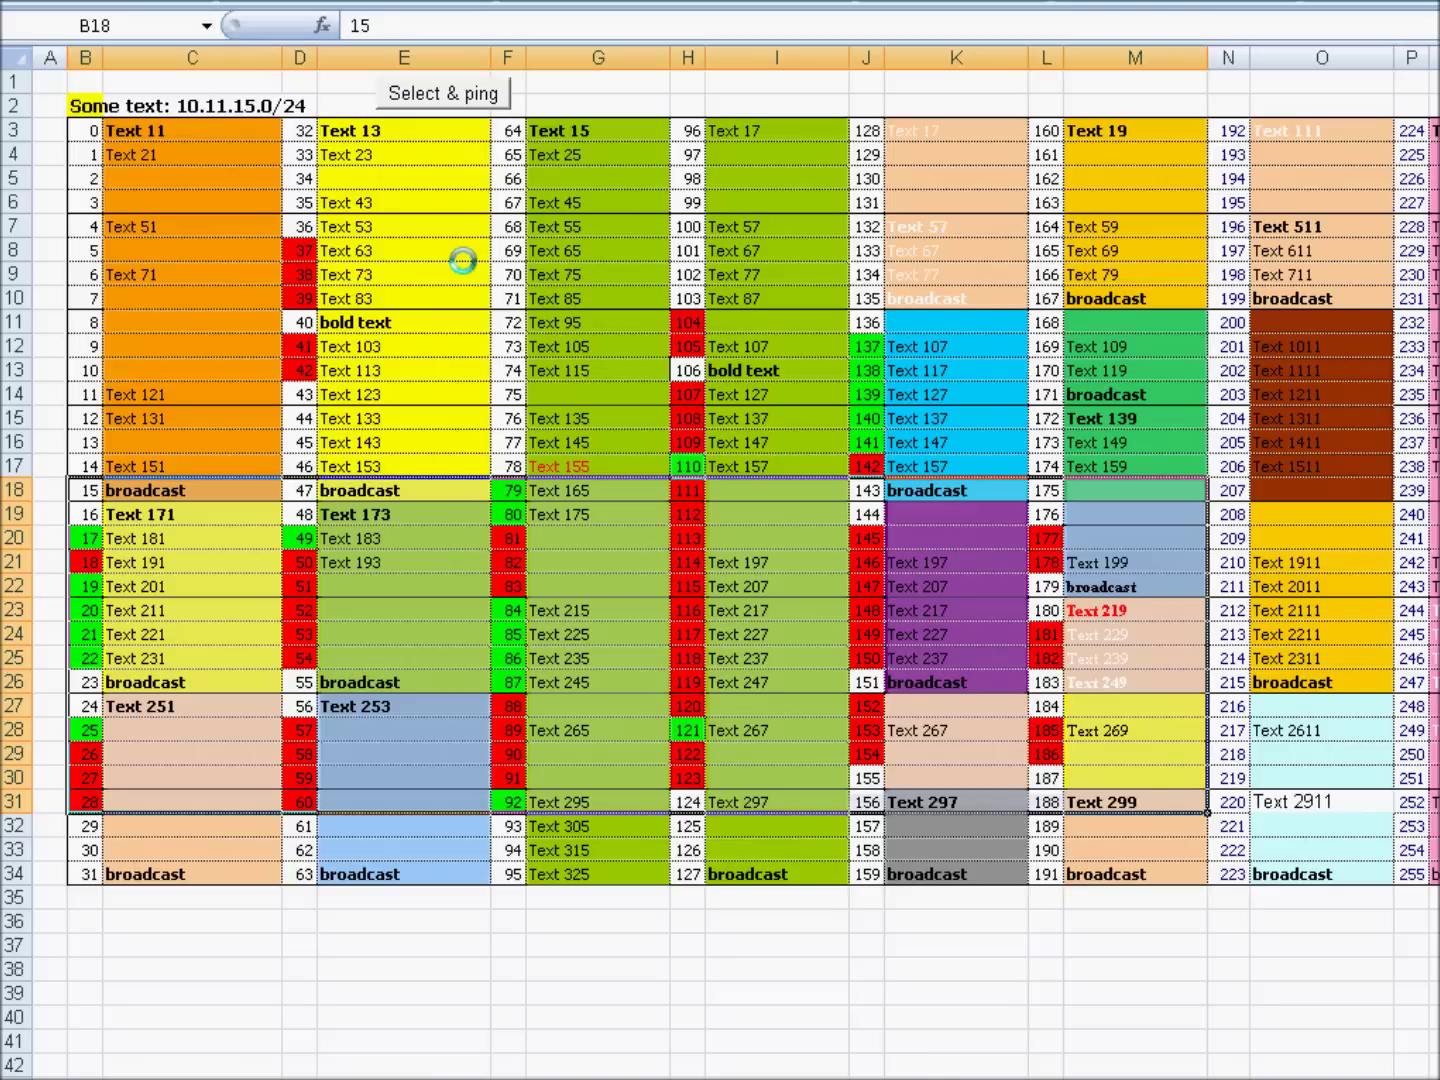
# Step: Use Format Painter to paint B19:B26 green and D19:D26 red
pyautogui.click(165, 607)
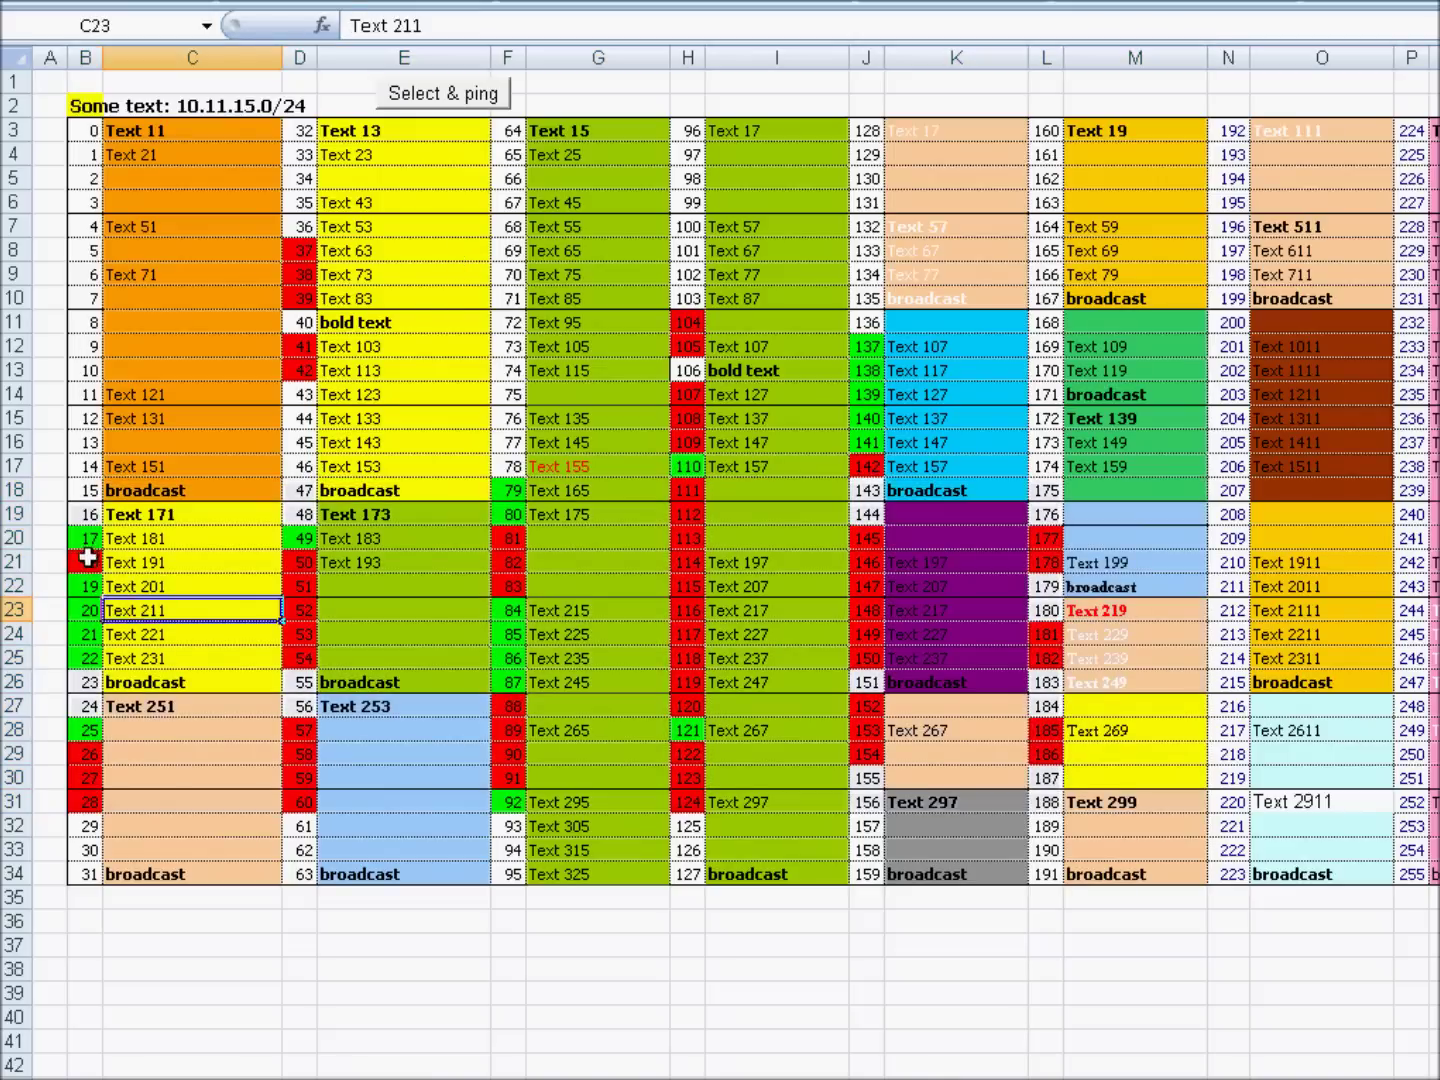
pyautogui.click(87, 540)
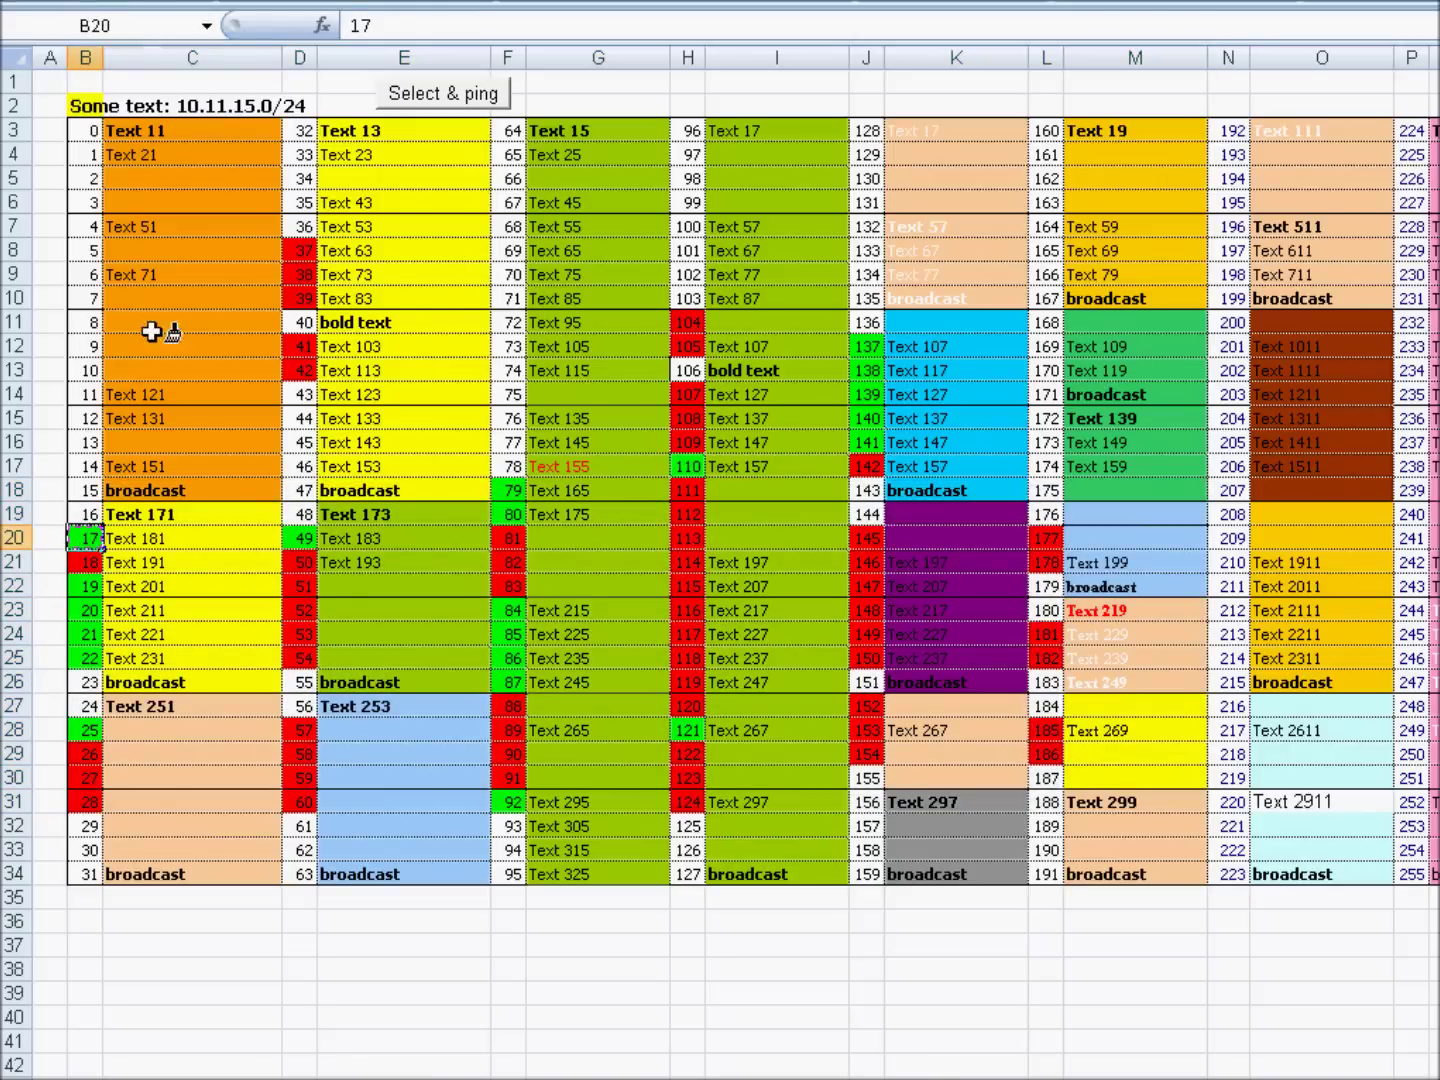
pyautogui.click(84, 514)
pyautogui.moveTo(84, 514); pyautogui.dragTo(90, 684)
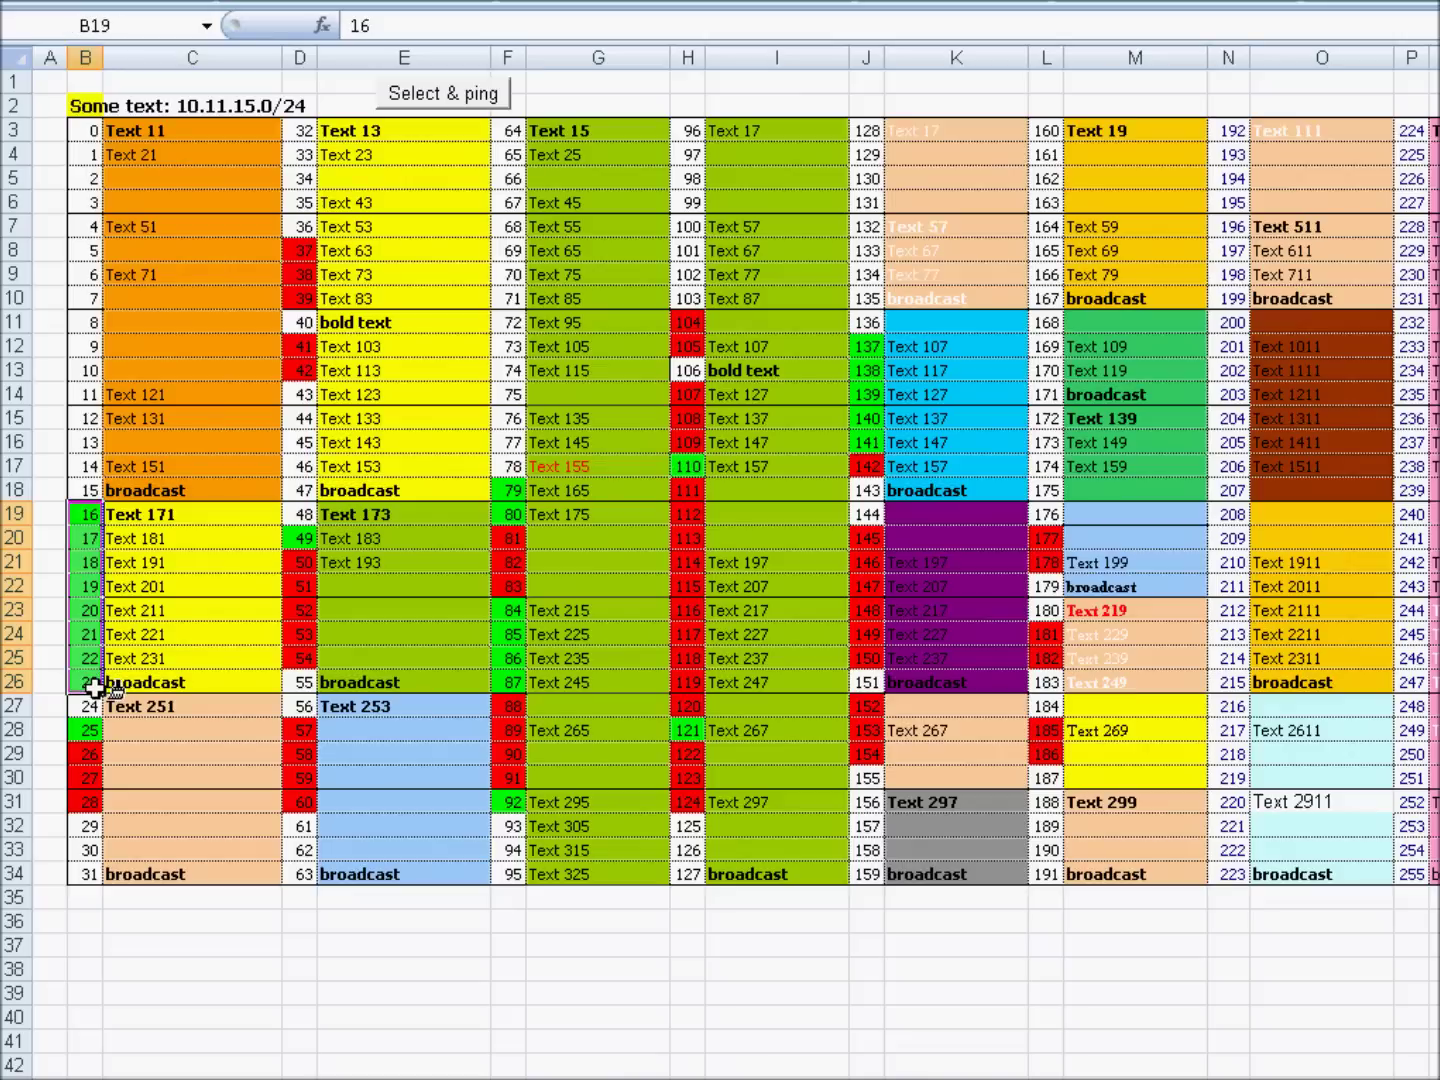
pyautogui.click(303, 563)
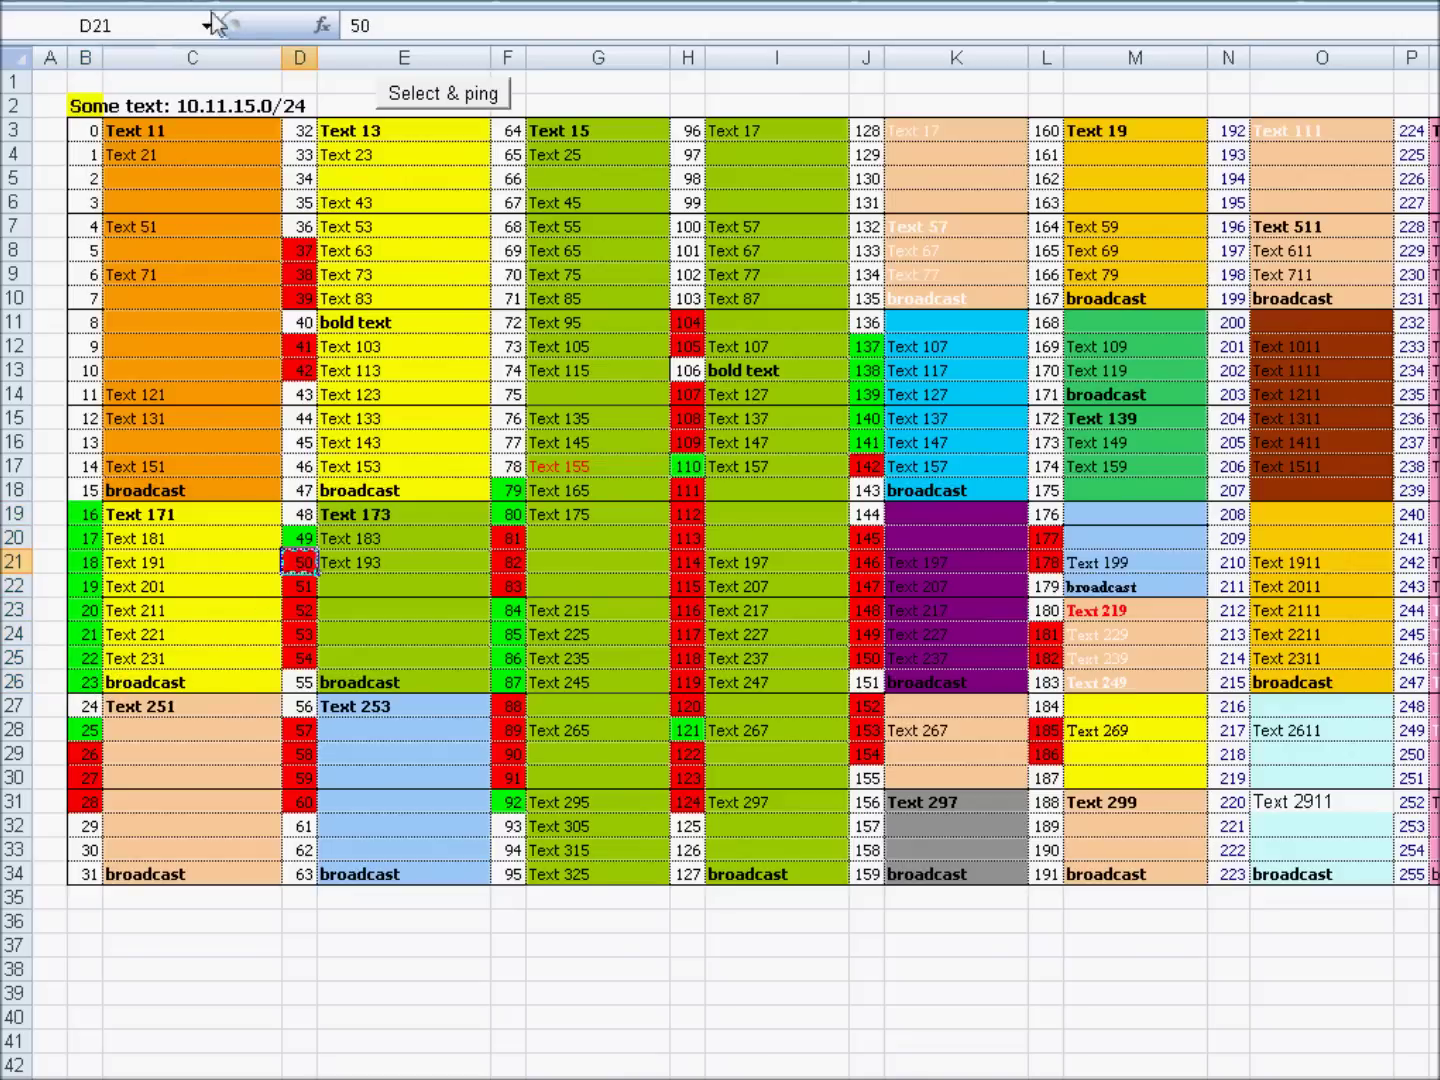
pyautogui.moveTo(303, 514); pyautogui.dragTo(303, 683)
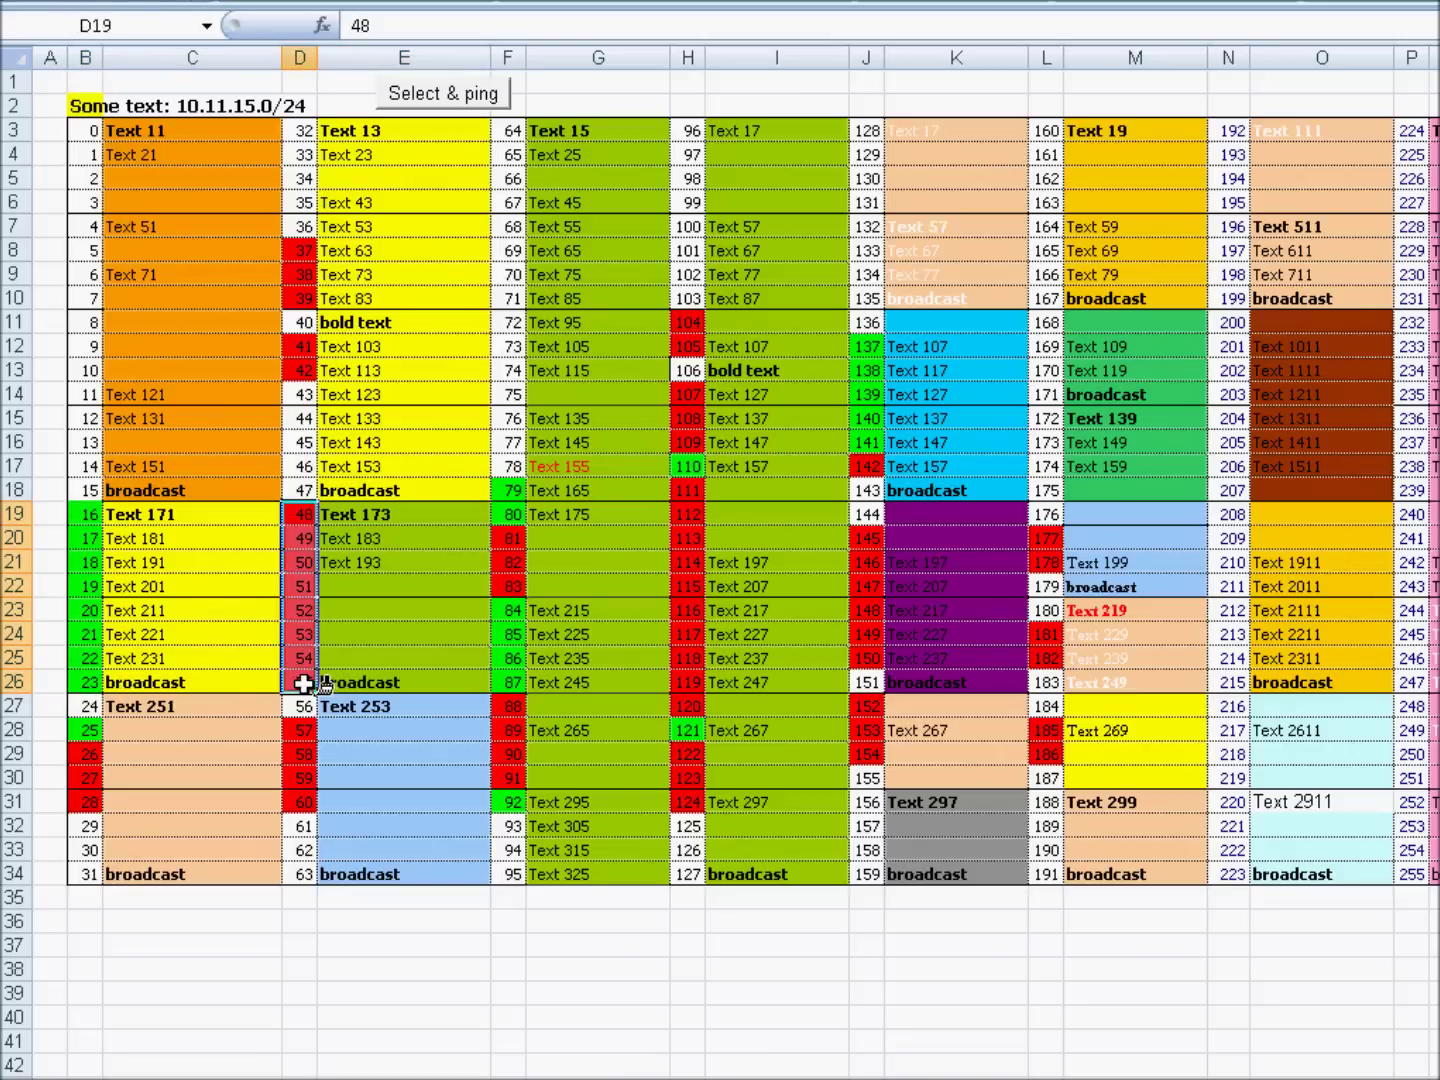
# Step: Ping B19:E26 so the colours reflect actual reachability
pyautogui.moveTo(88, 514); pyautogui.dragTo(338, 681)
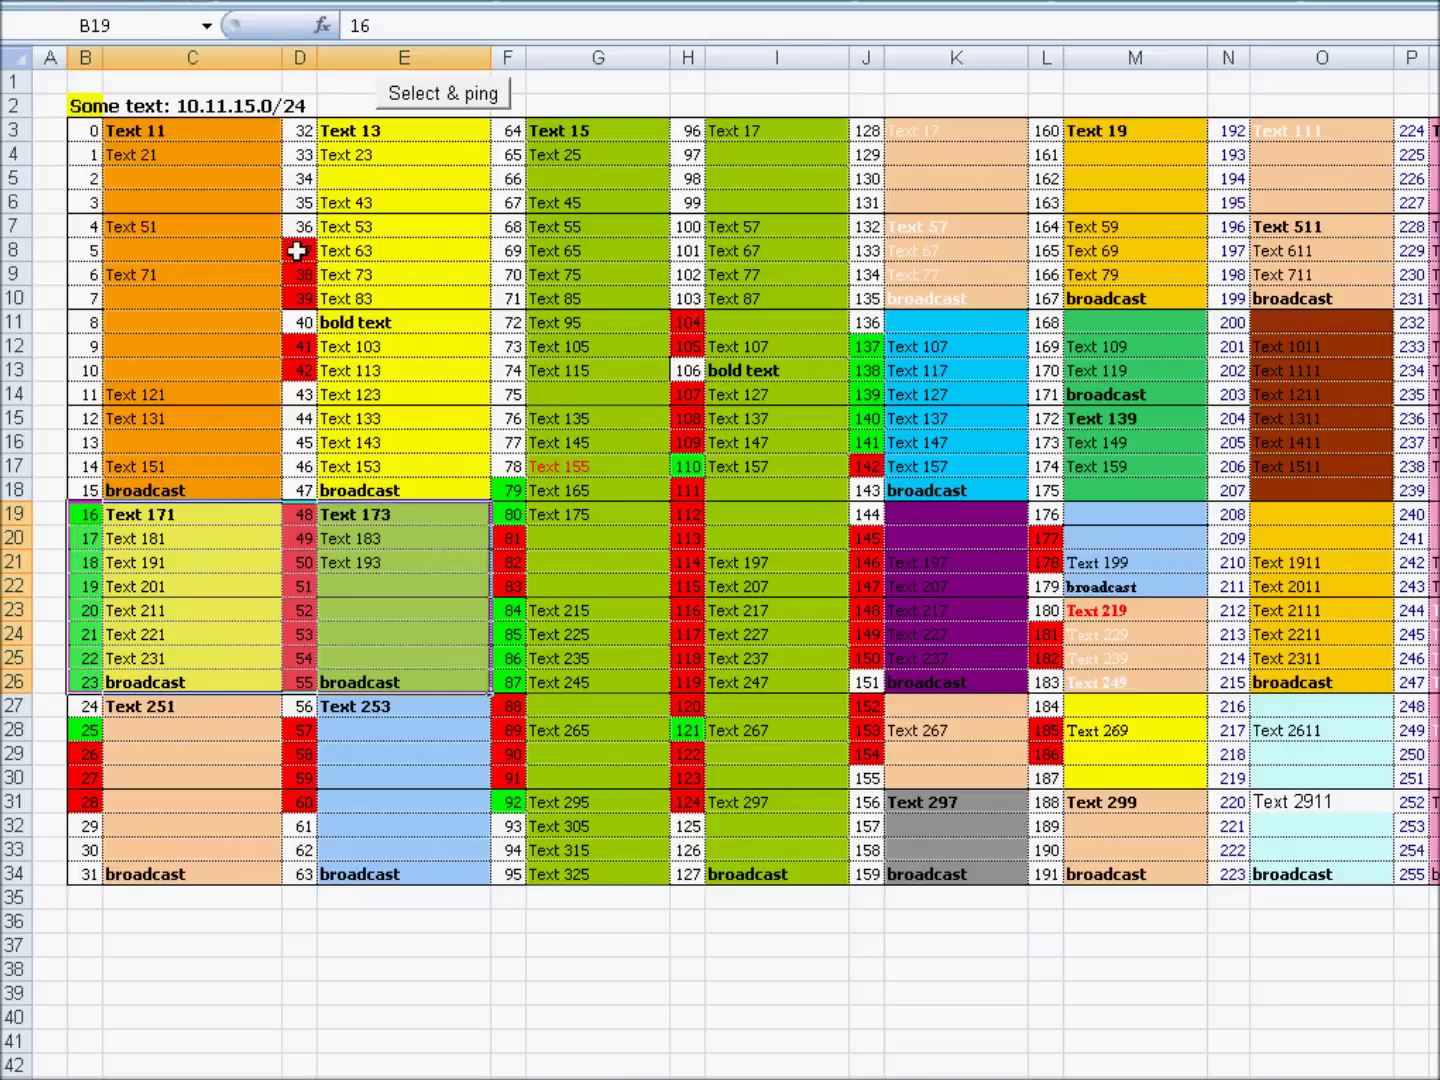
pyautogui.click(434, 94)
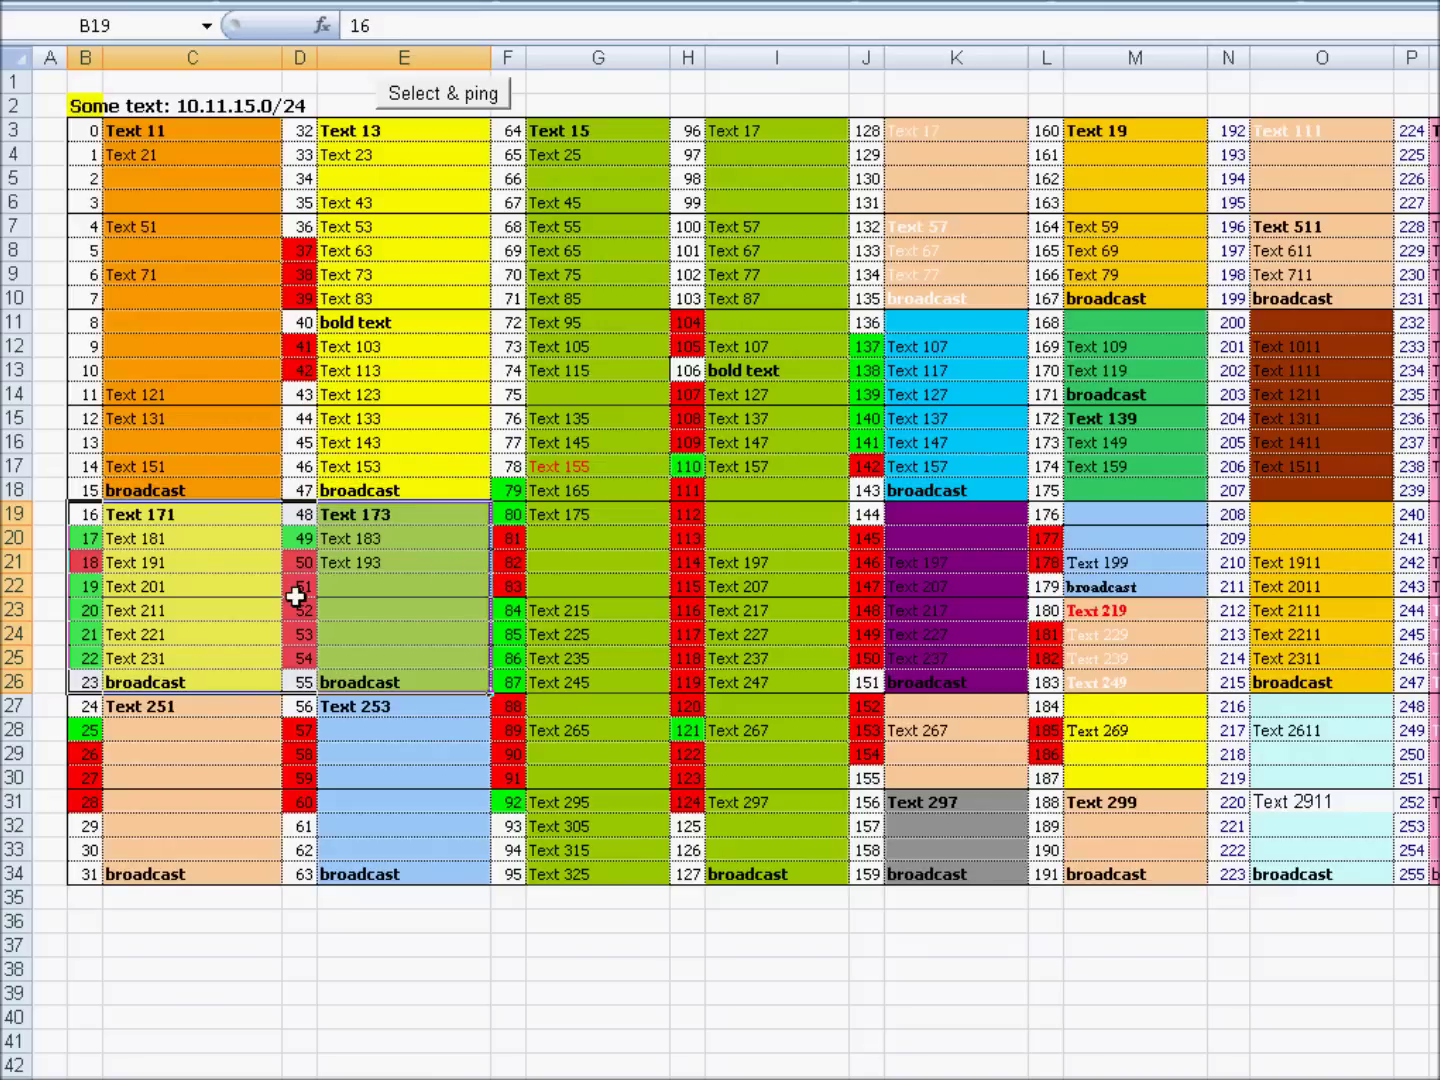
pyautogui.click(296, 591)
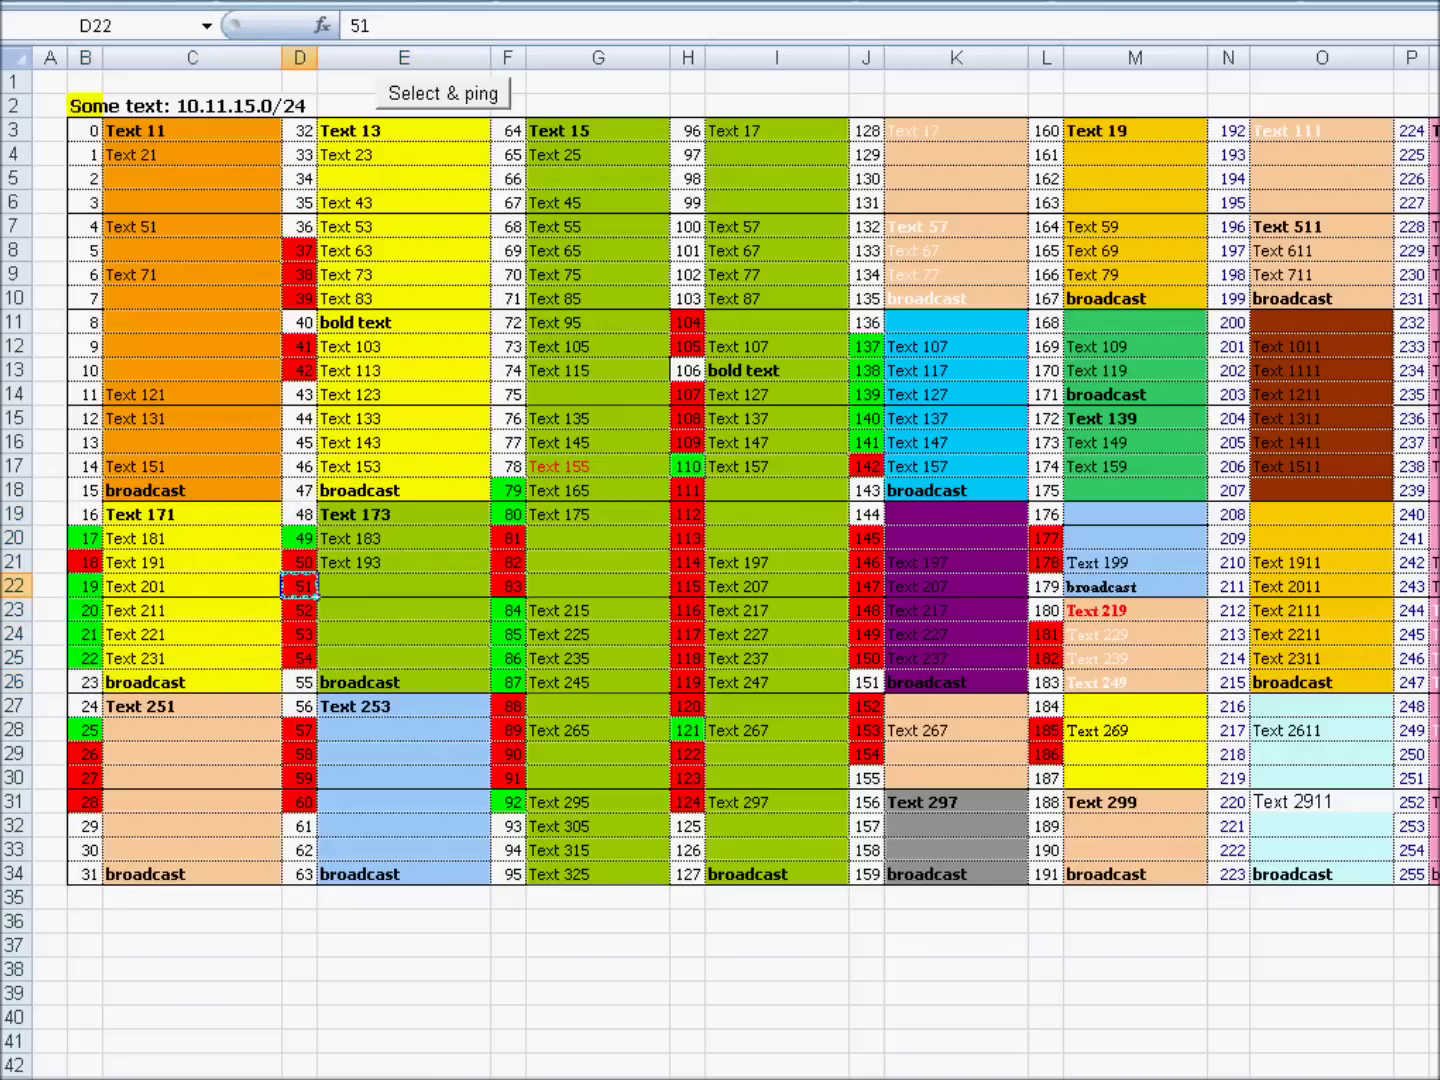
# Step: Miscolour again: paint B20:B26 red and D19:D26 green
pyautogui.moveTo(88, 538); pyautogui.dragTo(90, 682)
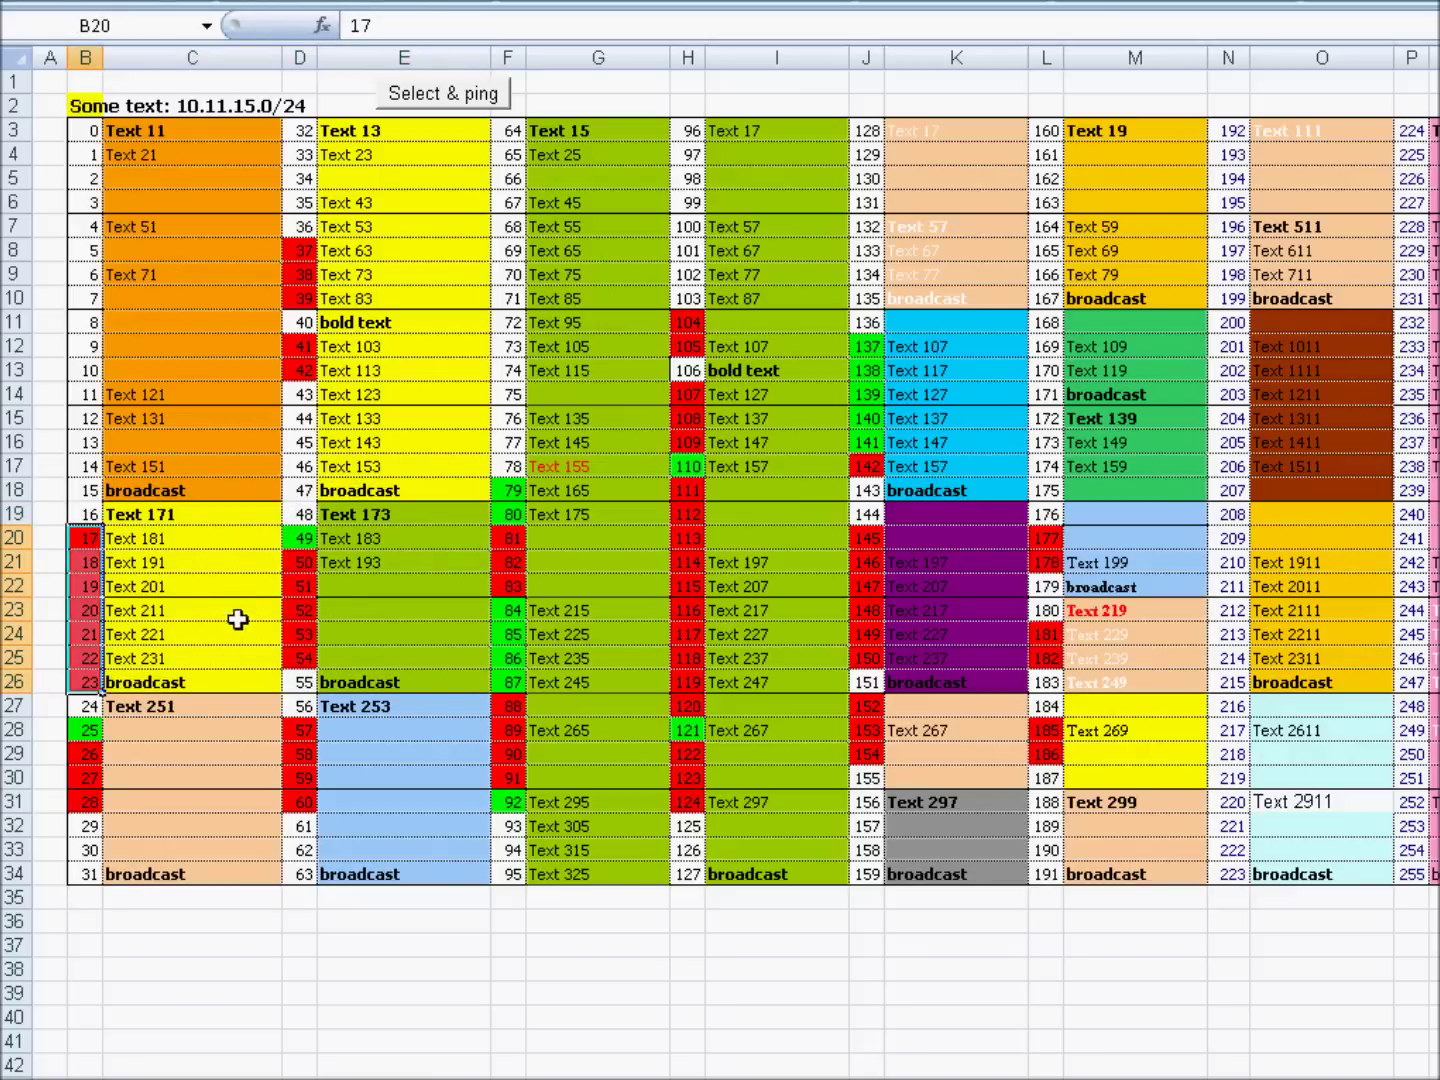
pyautogui.click(300, 545)
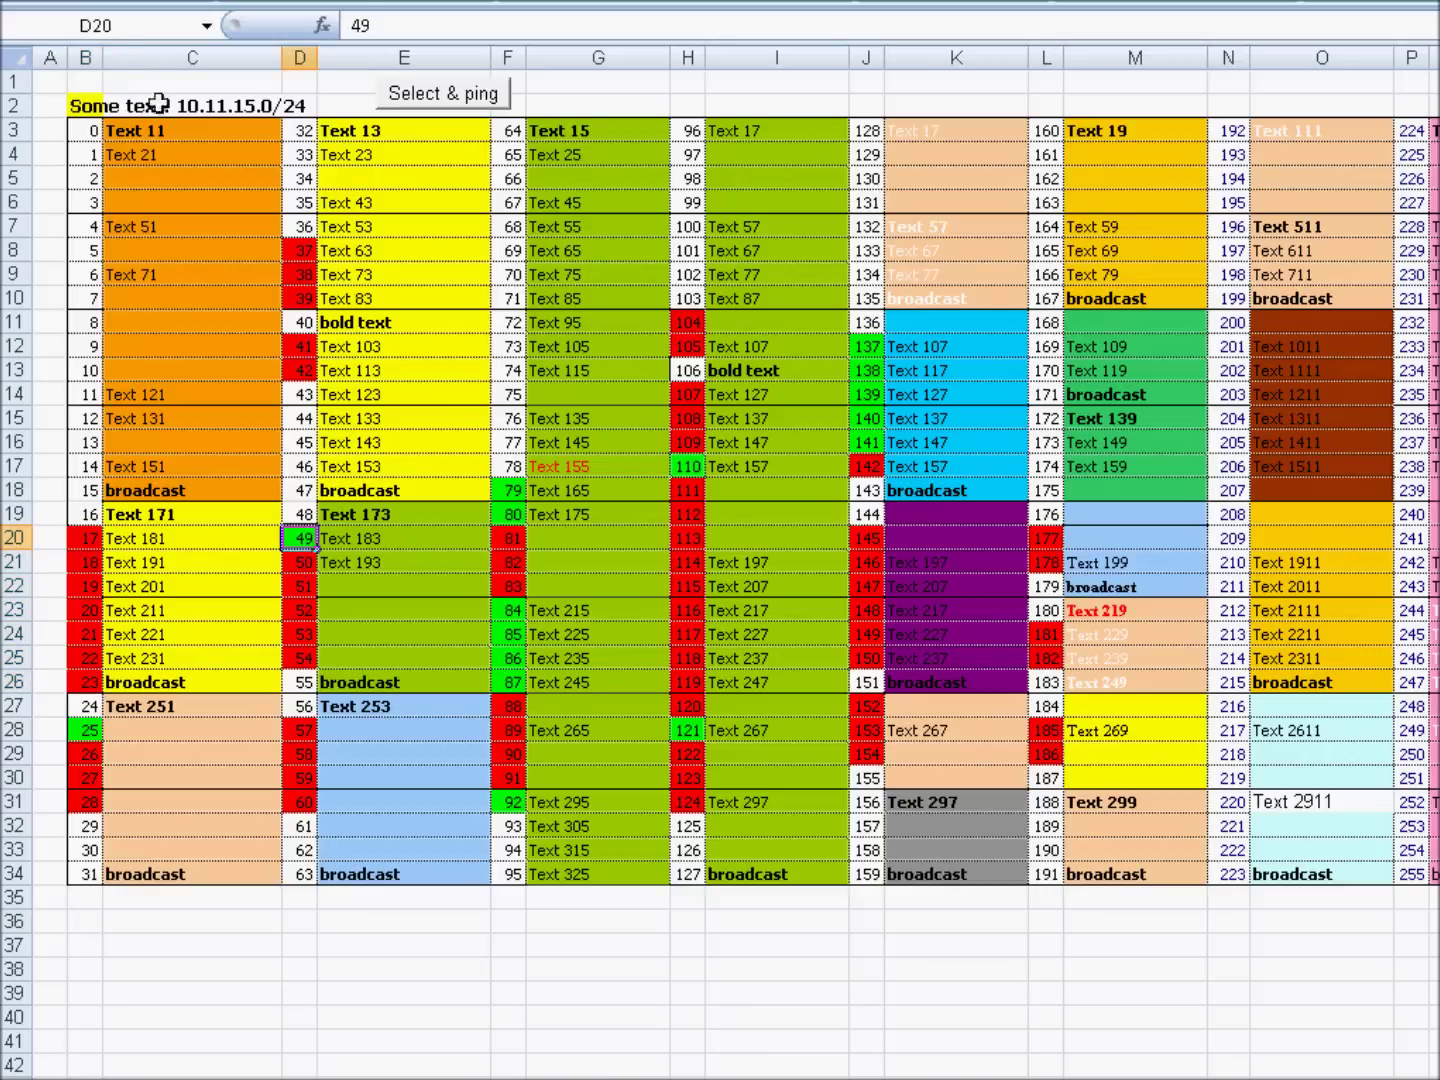
pyautogui.click(140, 2)
pyautogui.moveTo(305, 512); pyautogui.dragTo(305, 680)
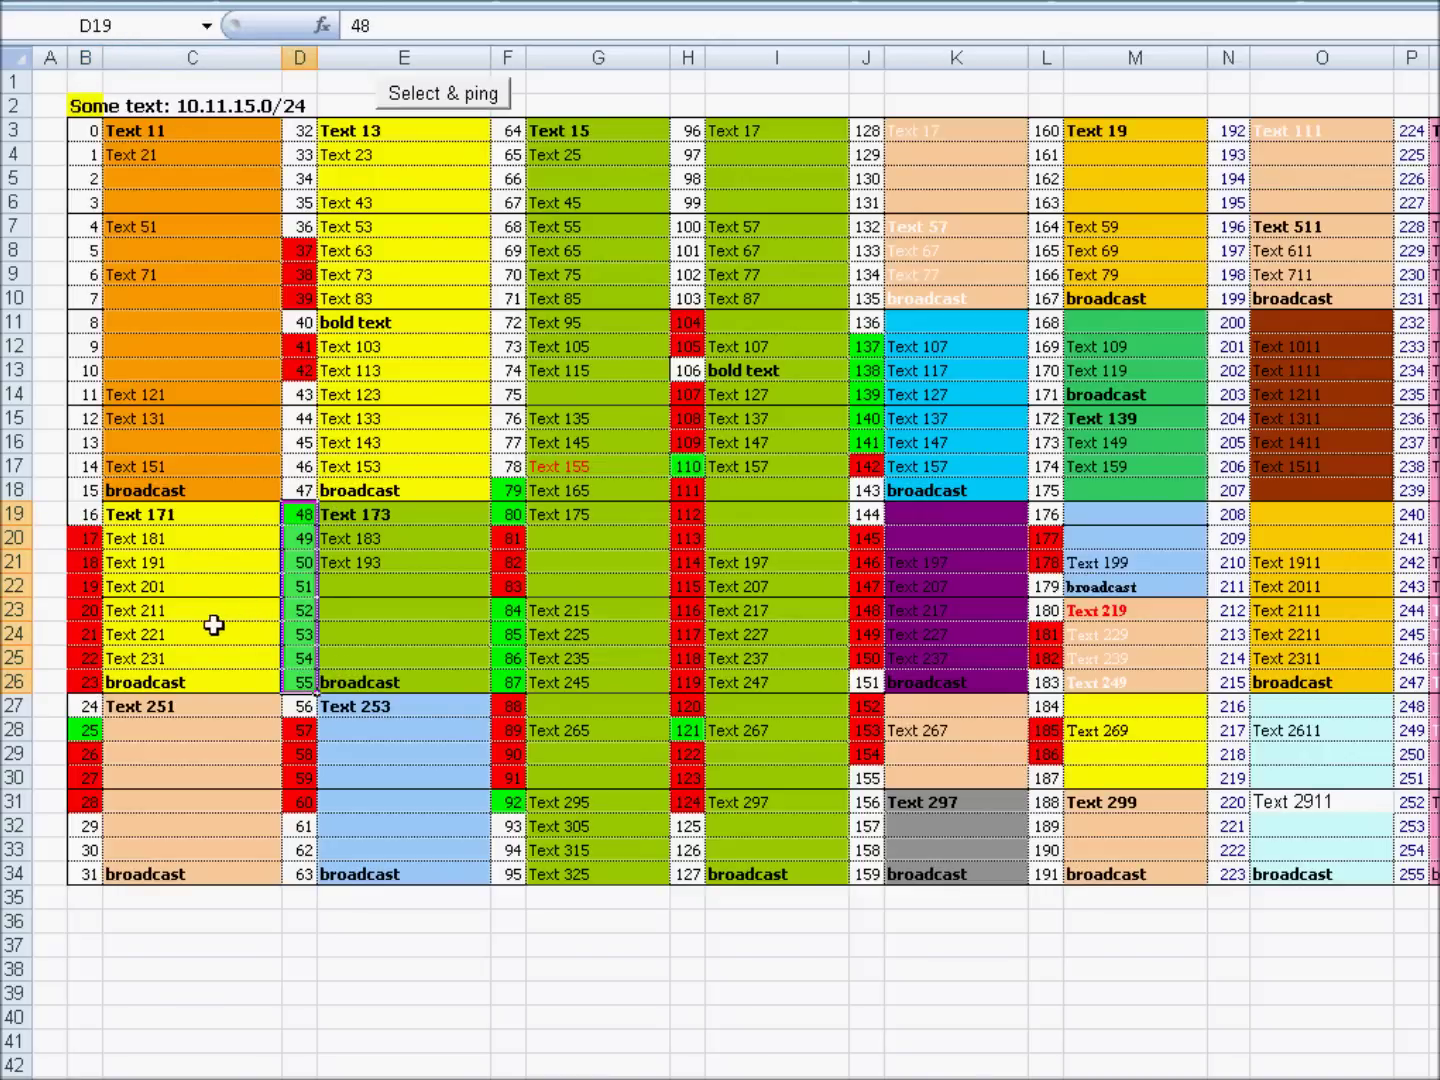
# Step: Enter bold 'test' in E23, then re-ping B19:E26 to restore correct colours
pyautogui.click(368, 618)
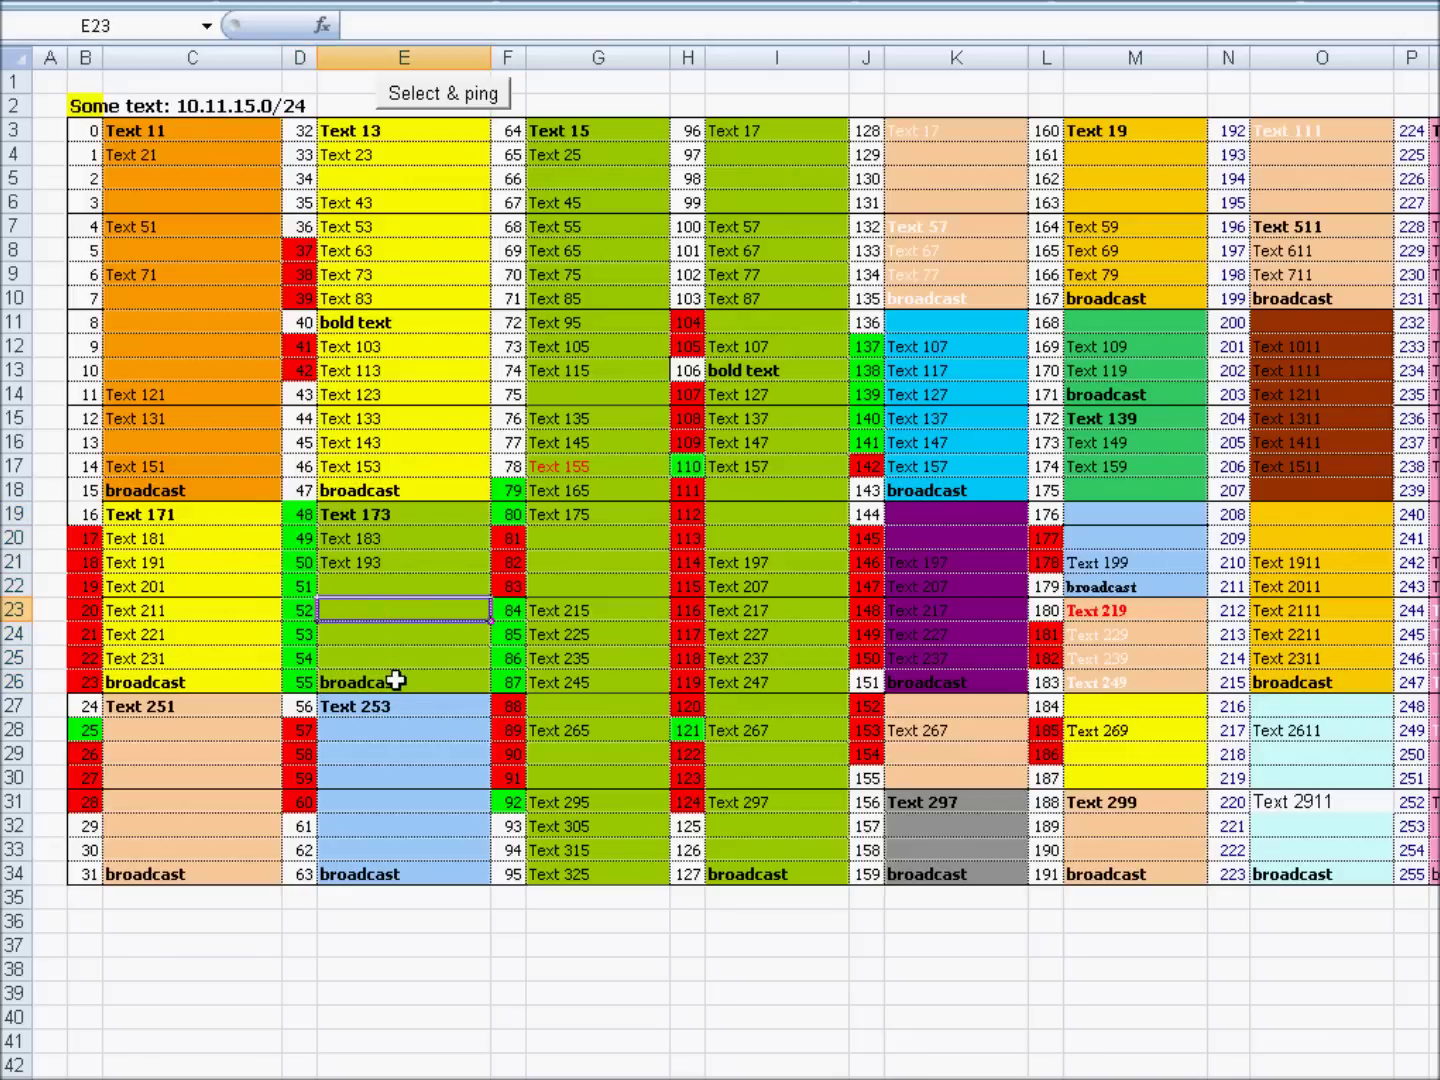
pyautogui.write('test')
pyautogui.hotkey('ctrl', 'b')
pyautogui.moveTo(95, 515); pyautogui.dragTo(360, 669)
pyautogui.click(455, 95)
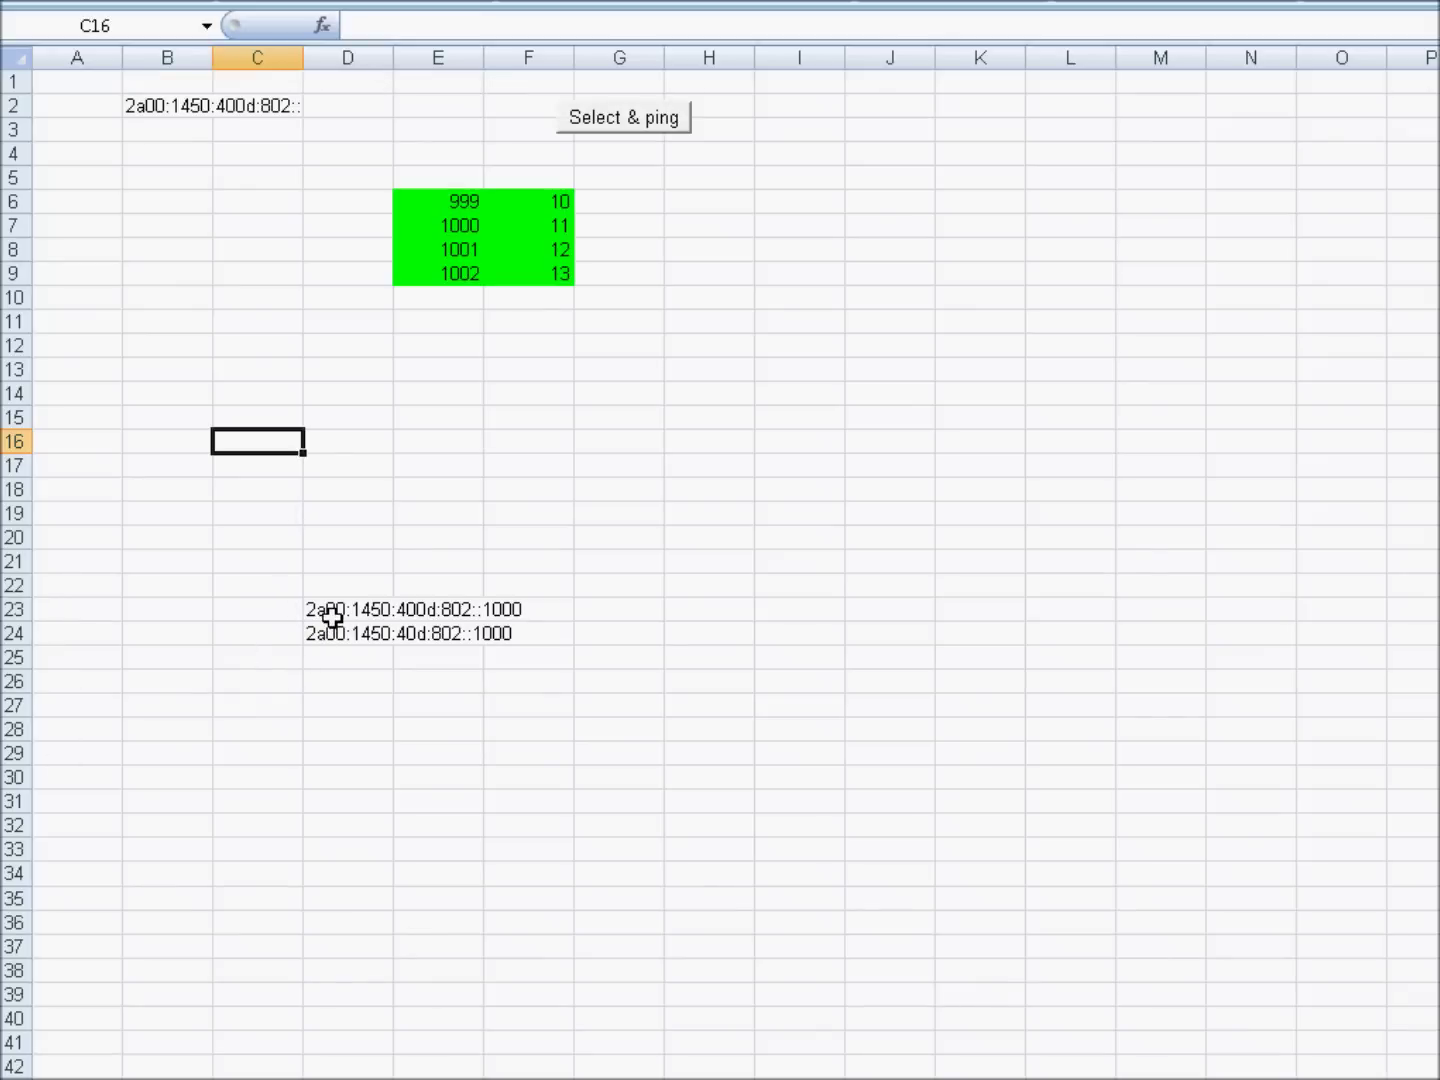
# Step: Ping the two IPv6 addresses in C22:E25, then the E6:F9 host block
pyautogui.moveTo(254, 582); pyautogui.dragTo(444, 668)
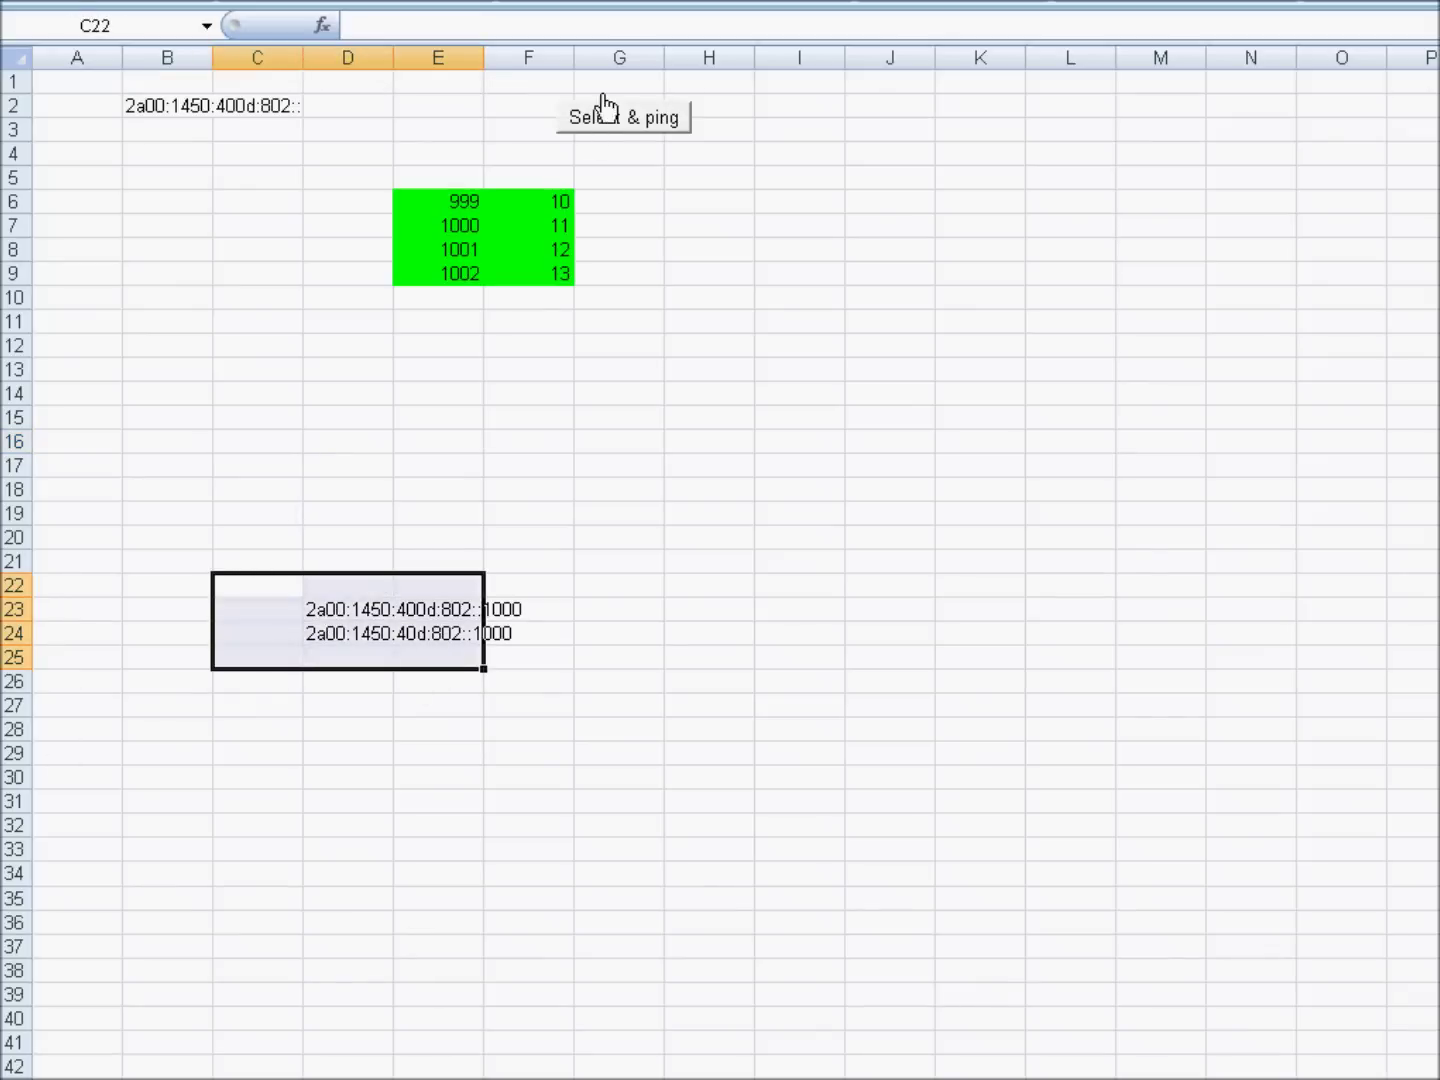
pyautogui.click(622, 128)
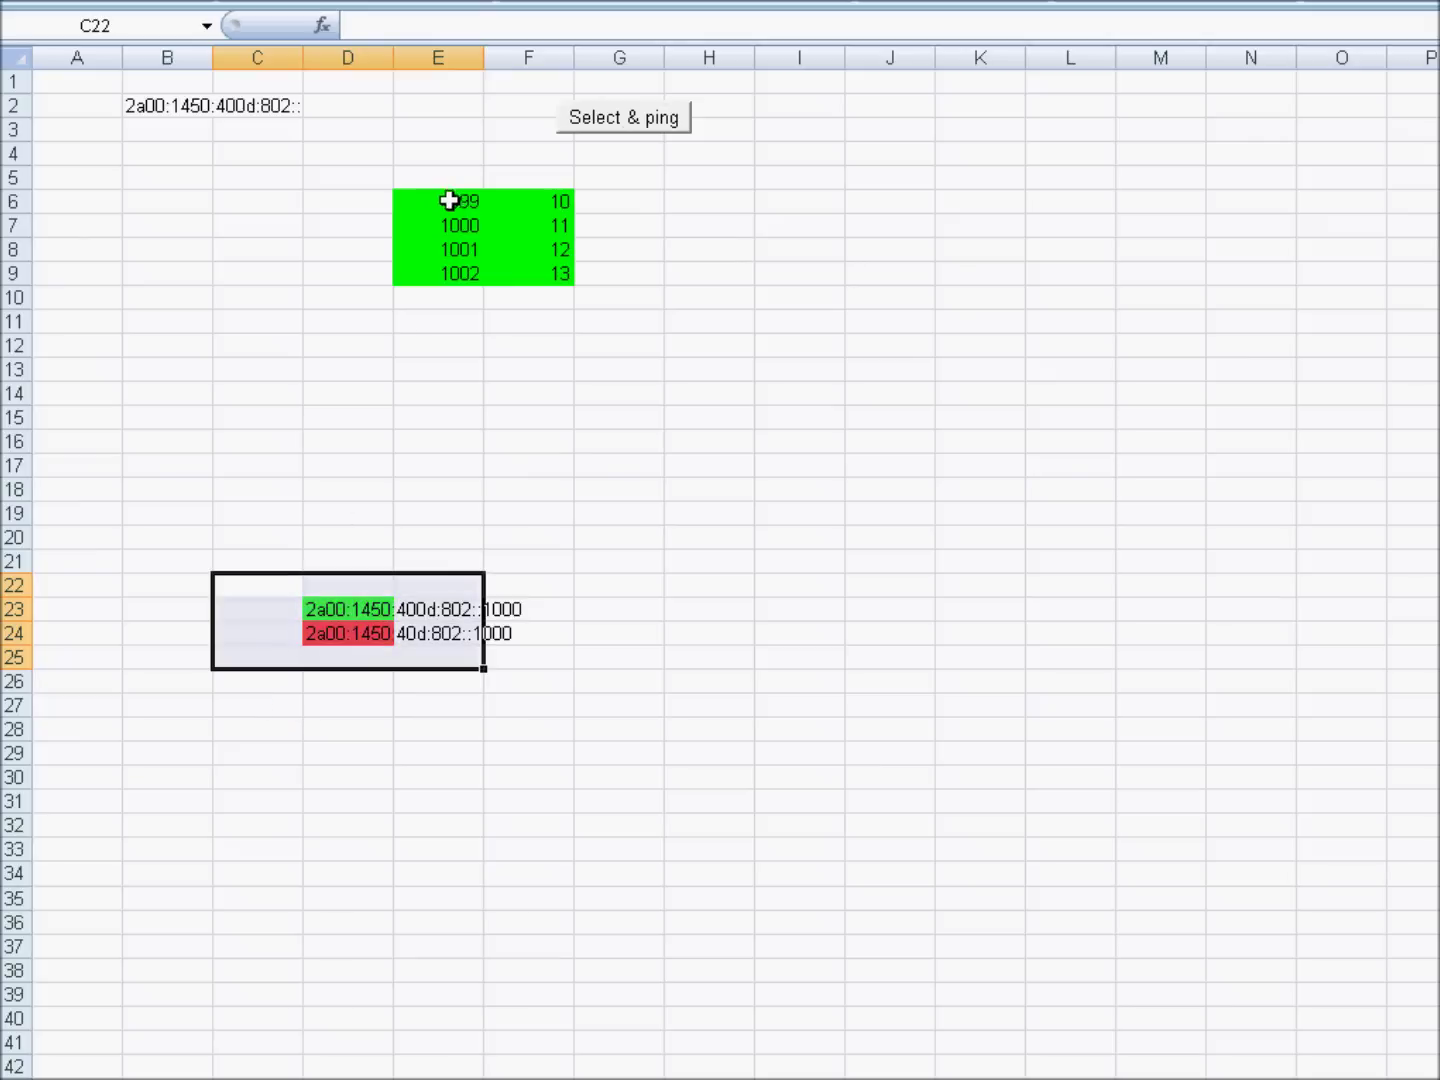
pyautogui.moveTo(450, 202); pyautogui.dragTo(495, 272)
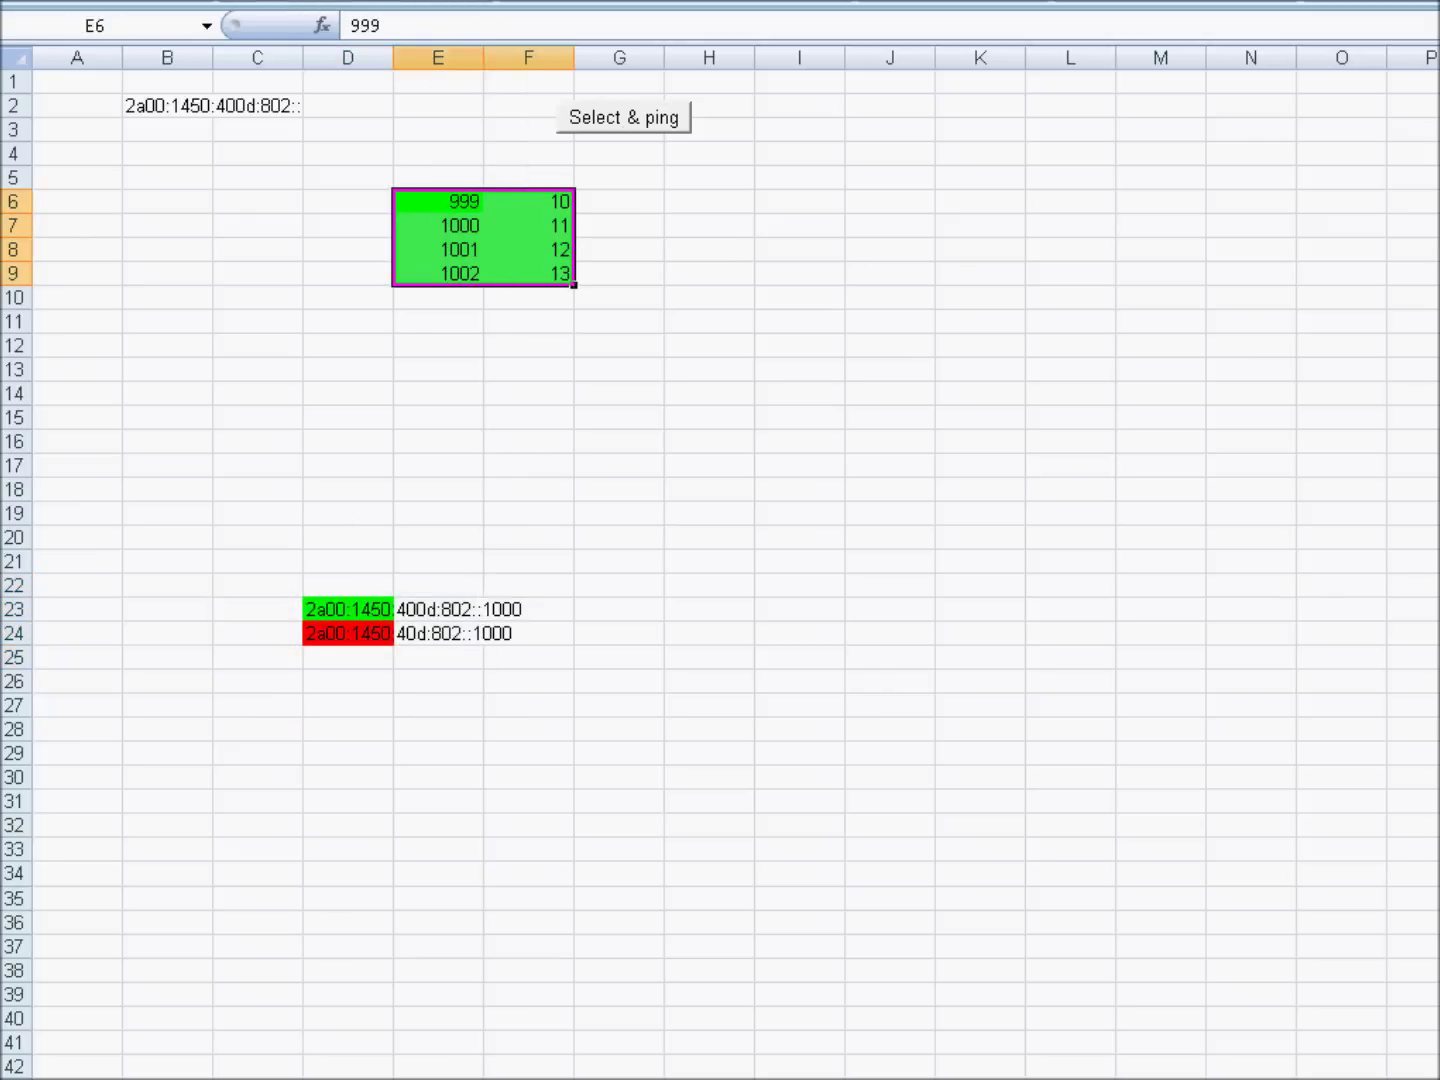
pyautogui.click(645, 120)
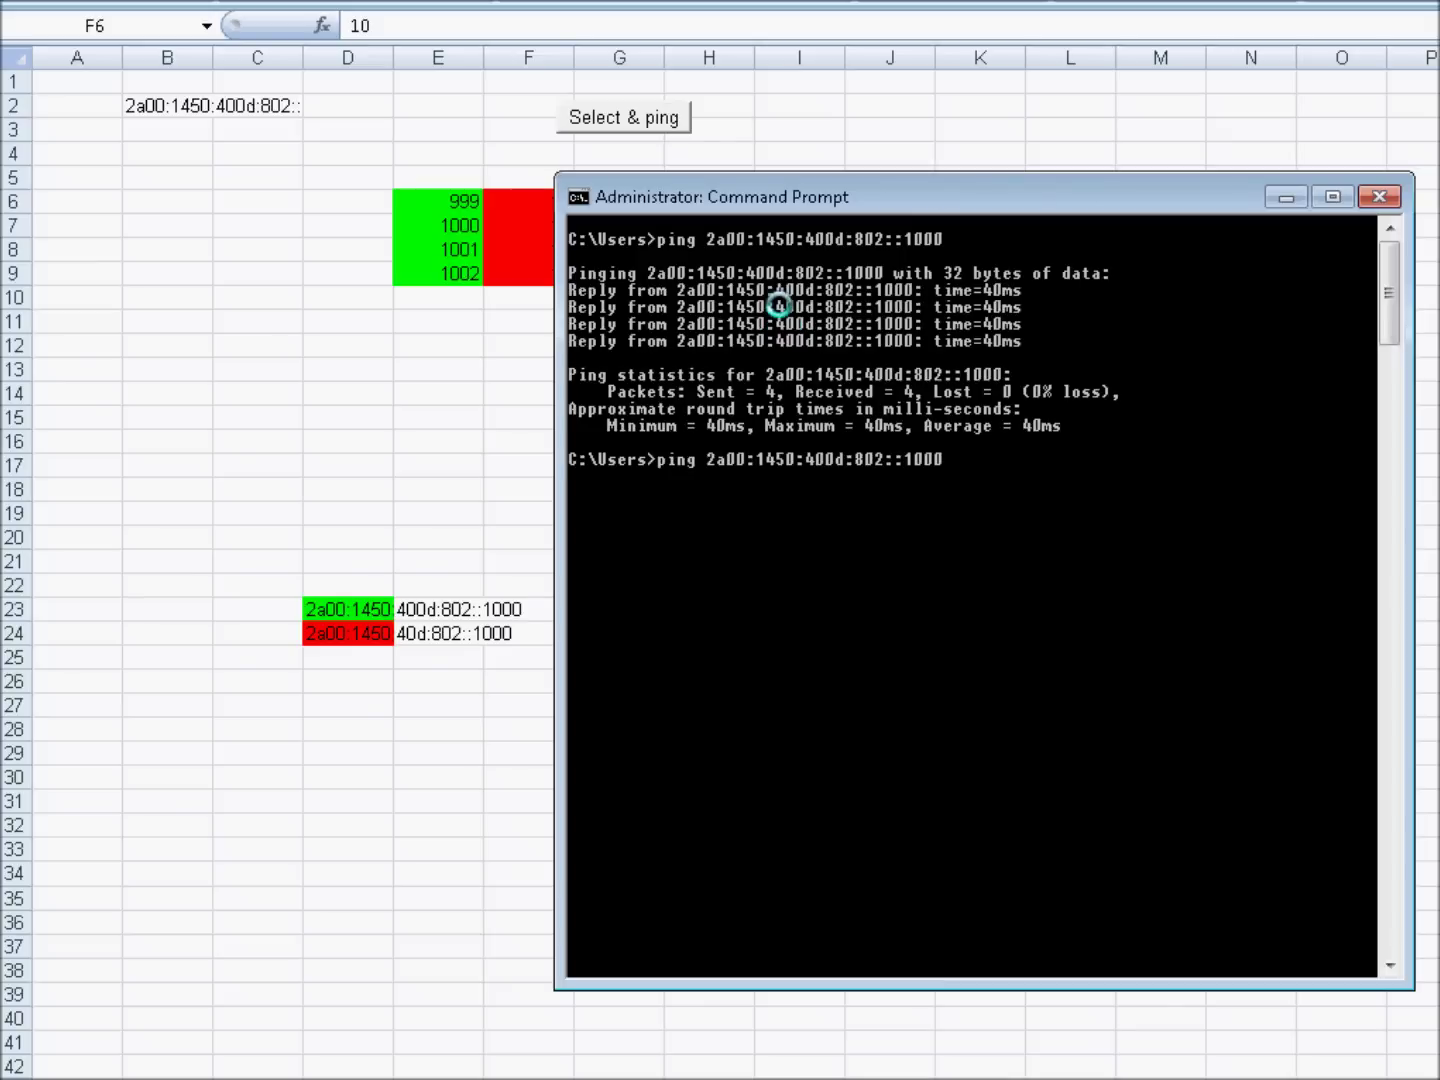
# Step: Re-run the ping against 2a00:1450:40d:802::1000 to confirm it is unreachable
pyautogui.press('Left')
pyautogui.press('Left')
pyautogui.press('Left')
pyautogui.press('BackSpace')
pyautogui.press('Return')
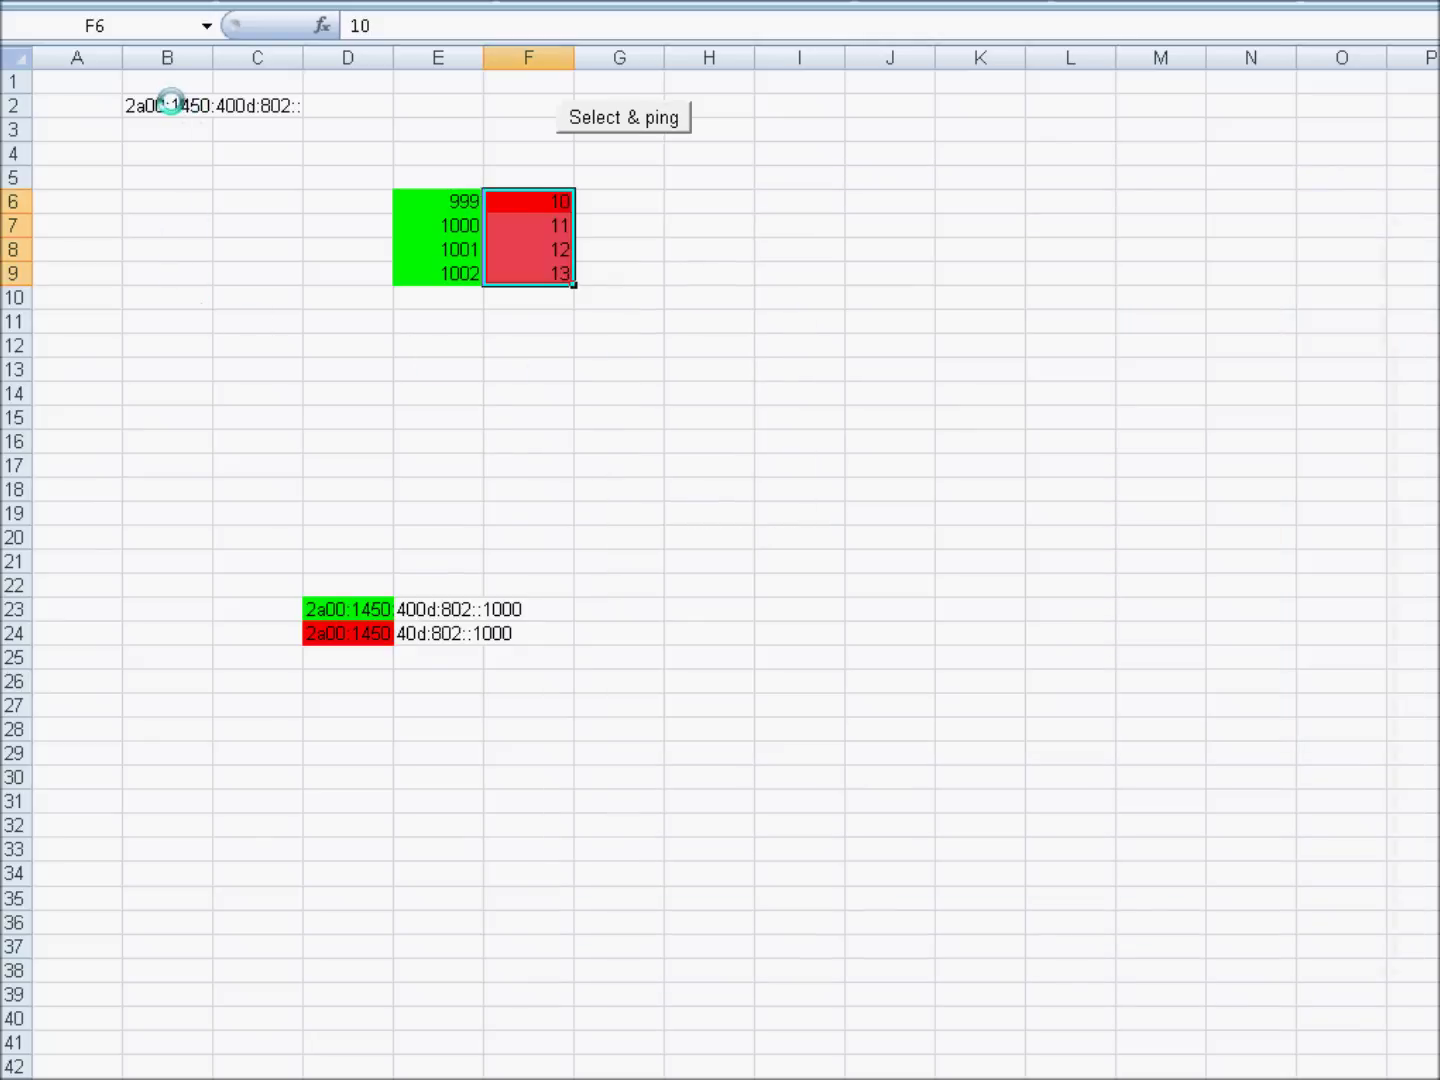
pyautogui.click(171, 103)
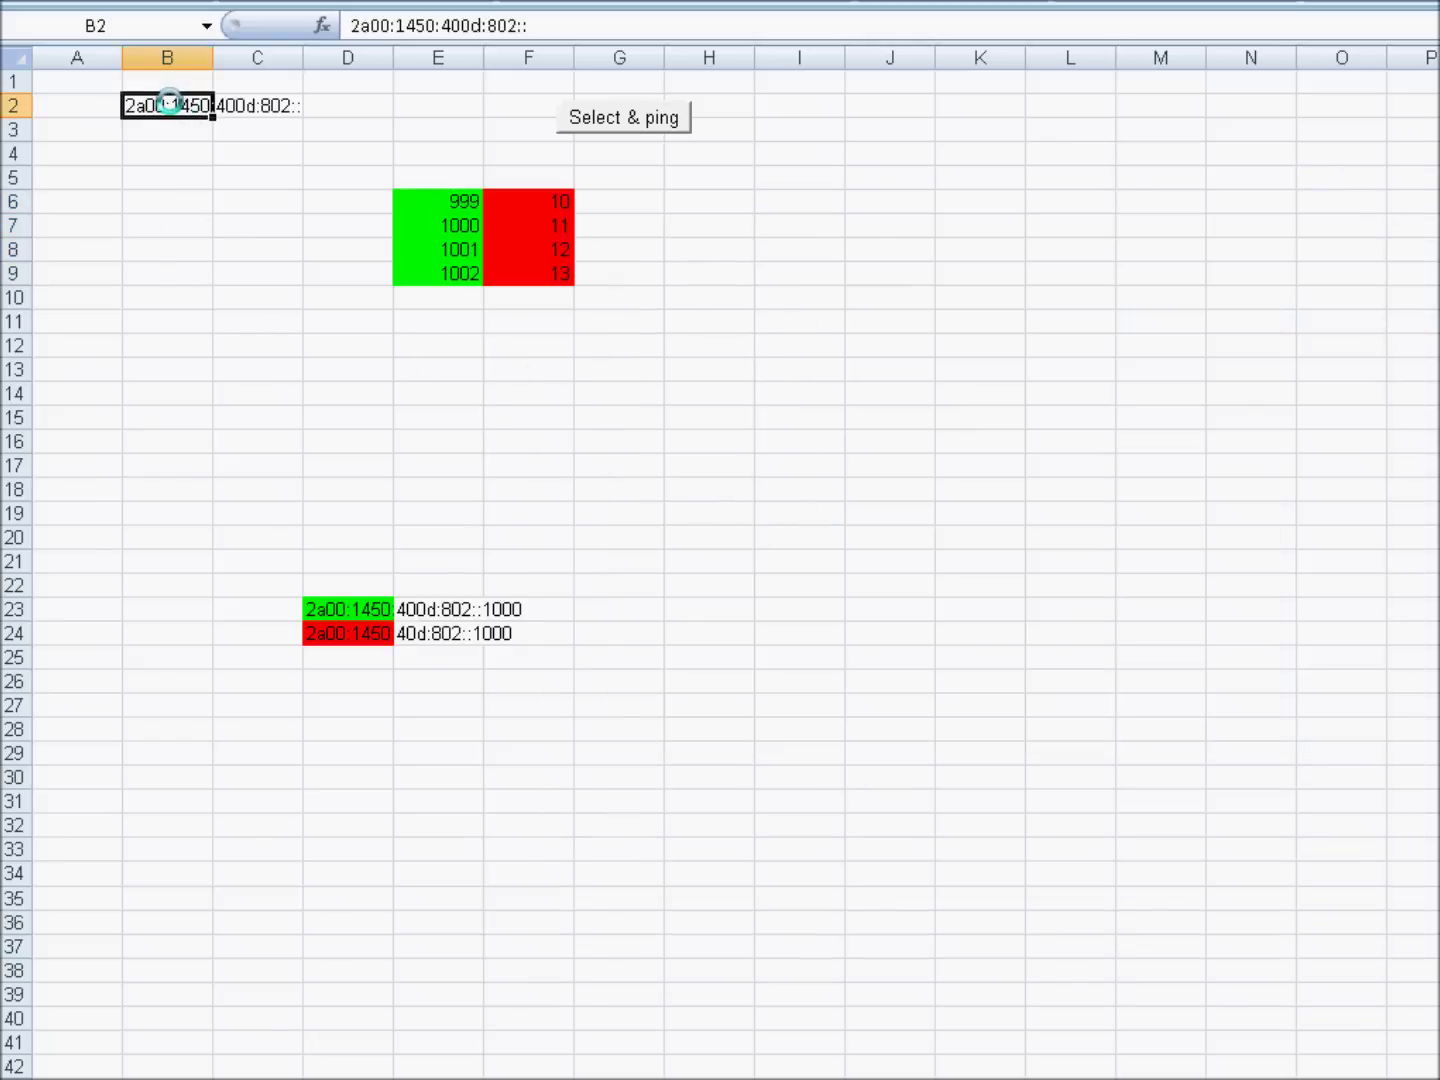
pyautogui.click(633, 26)
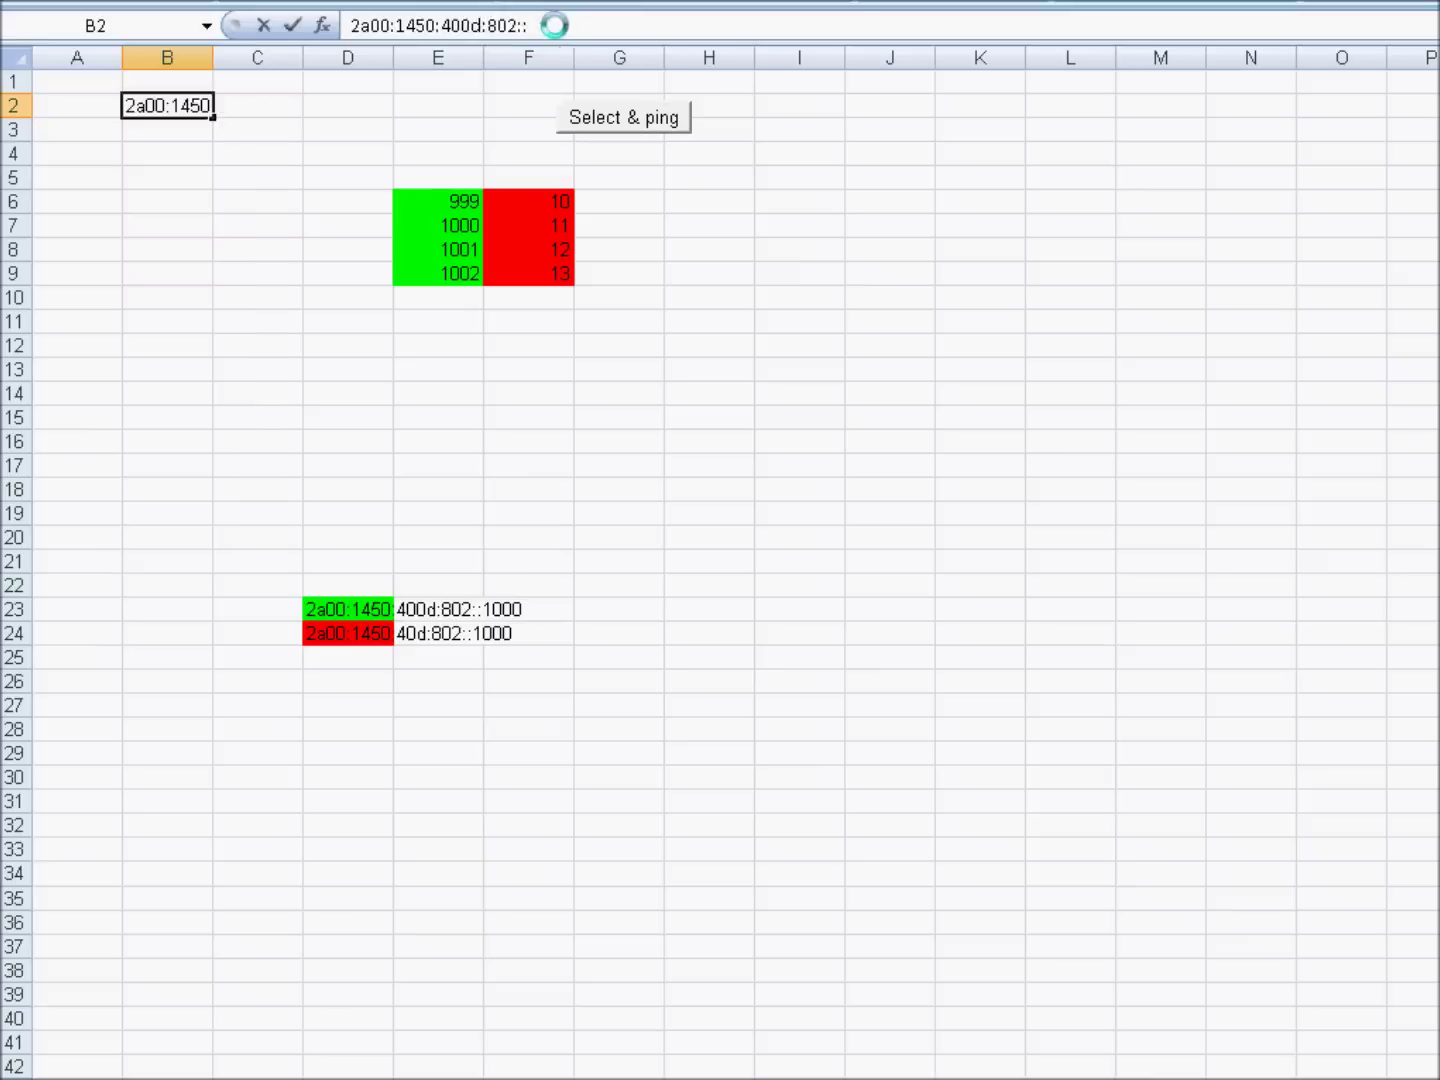
pyautogui.hotkey('shift', 'Home')
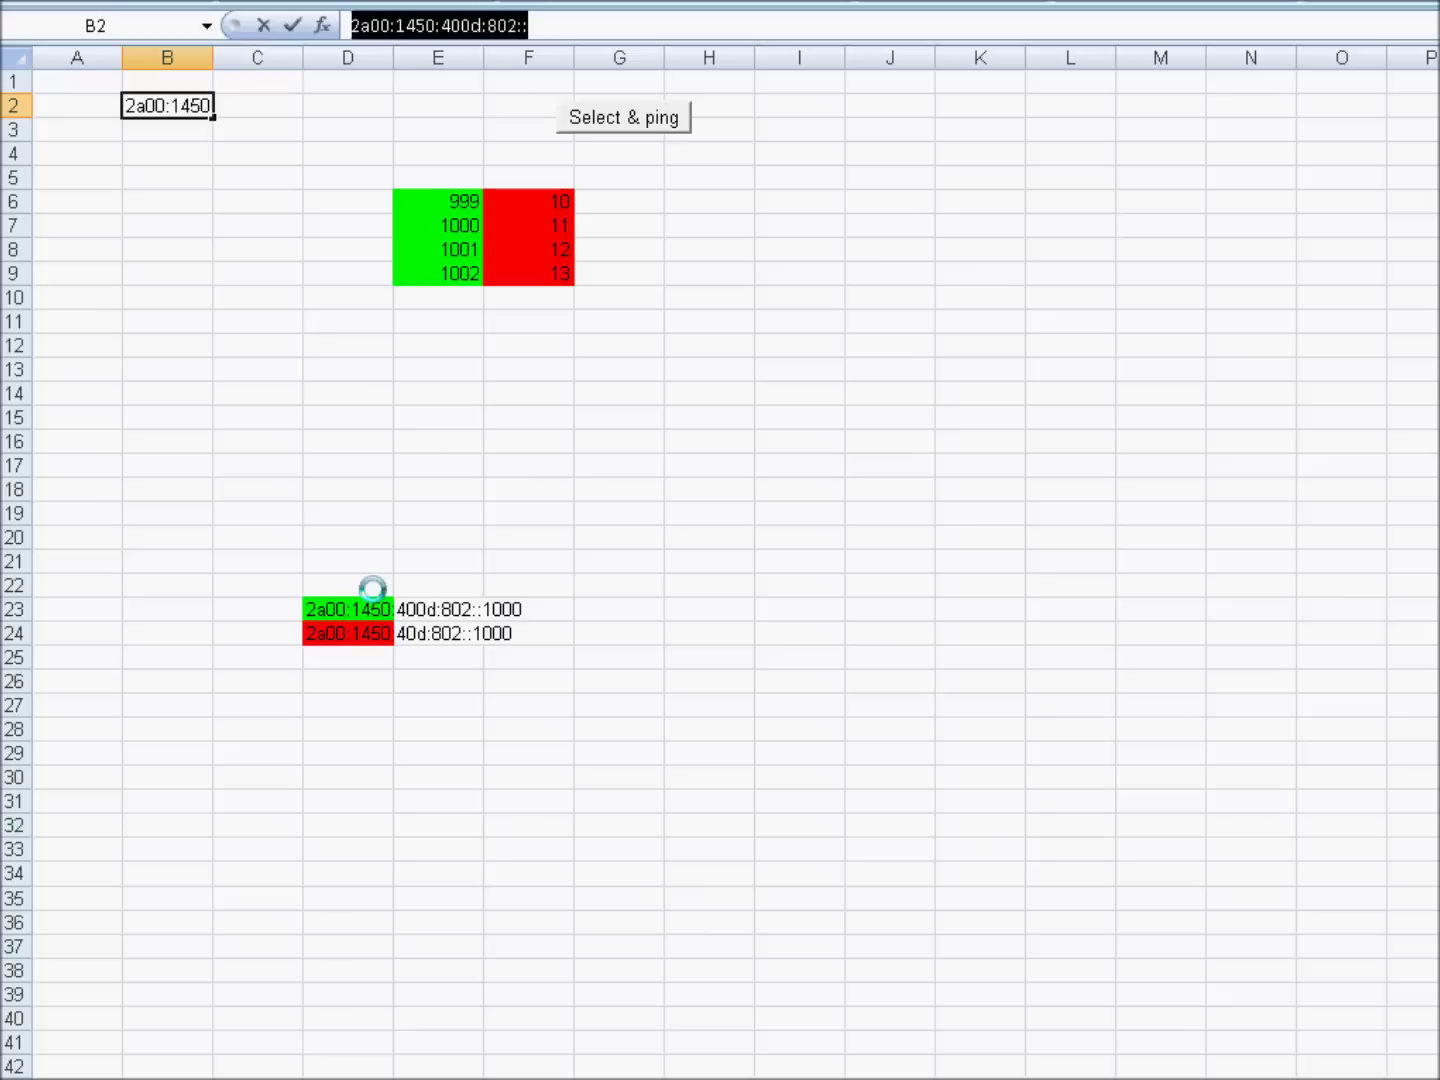
pyautogui.press('Escape')
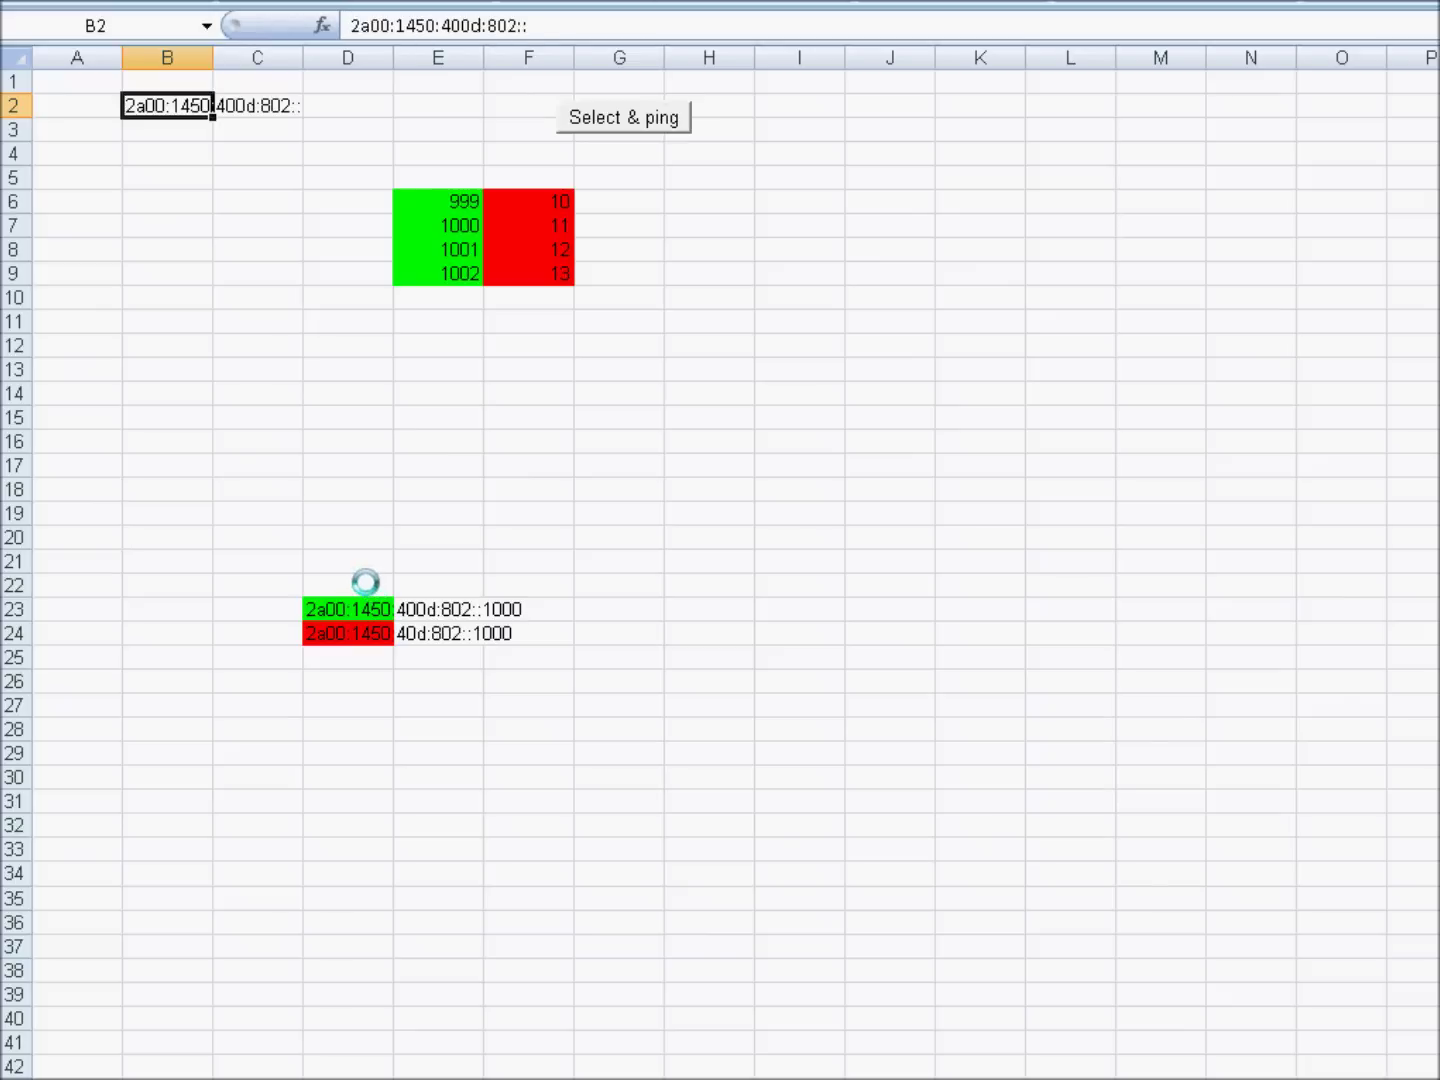